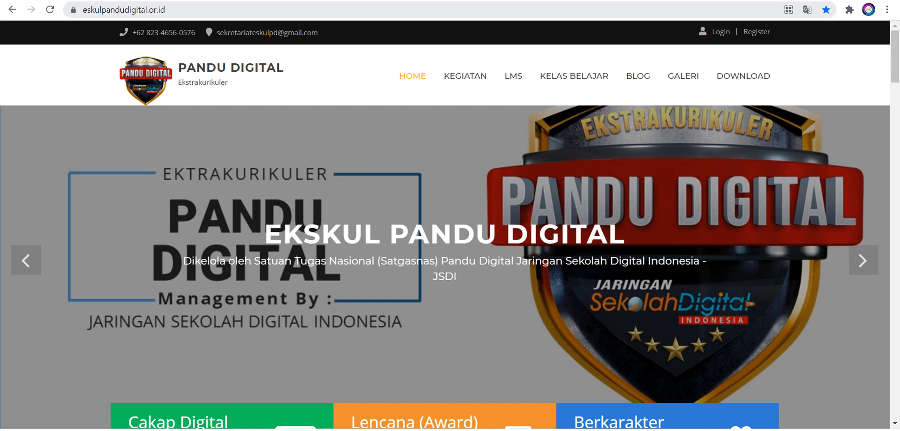
# Examine the site's web address and look through the Pandu Digital home page.
pyautogui.doubleClick(93, 10)
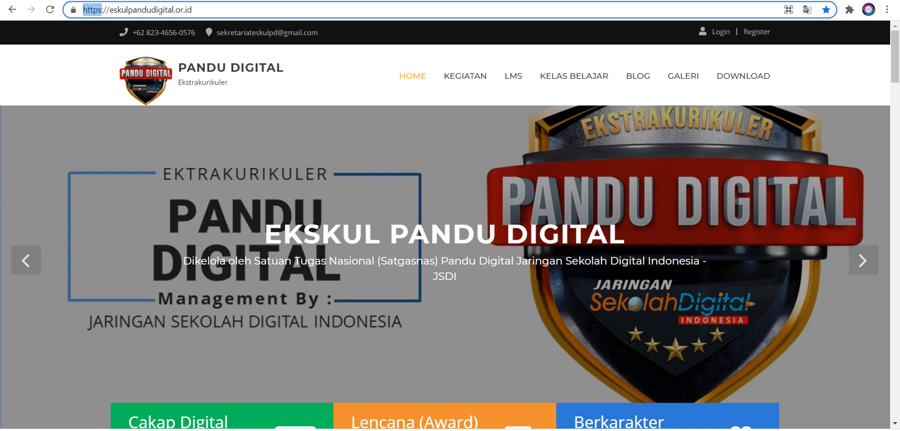
pyautogui.click(193, 9)
pyautogui.scroll(-2, 450, 225)
pyautogui.scroll(2, 450, 225)
pyautogui.scroll(-15, 450, 225)
pyautogui.scroll(-15, 450, 225)
pyautogui.scroll(8, 450, 225)
pyautogui.scroll(20, 450, 225)
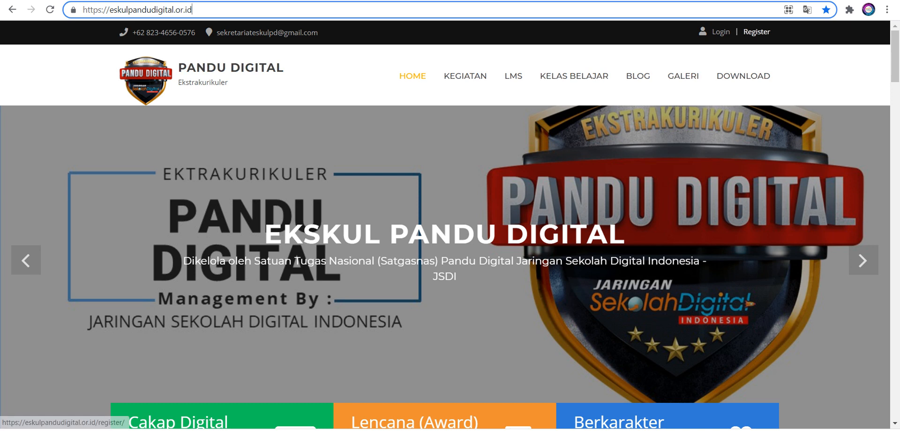
# Open the site's registration page and review the account fields of the form.
pyautogui.click(756, 32)
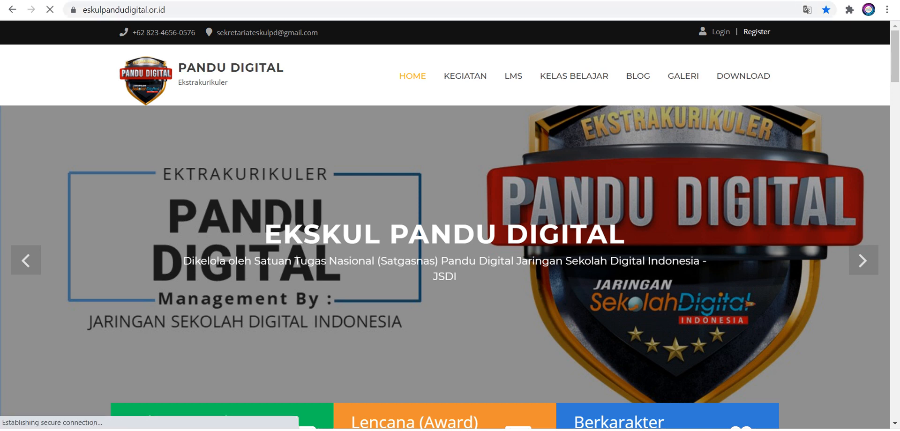
pyautogui.scroll(-2, 450, 225)
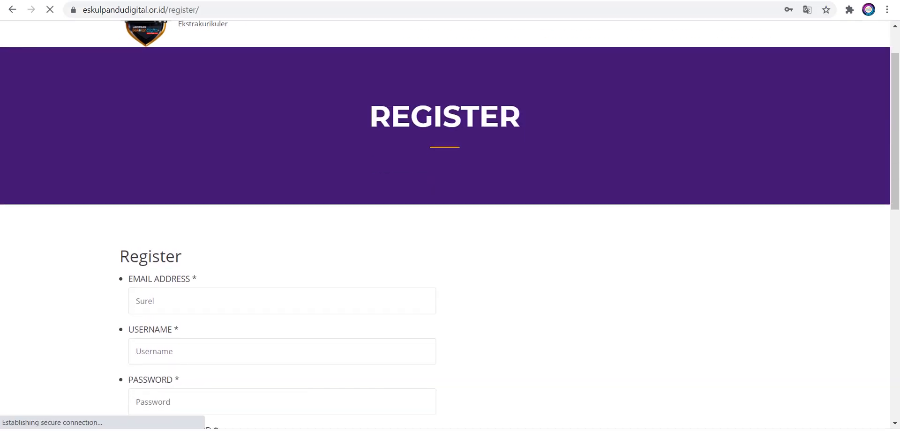
pyautogui.scroll(-1, 450, 225)
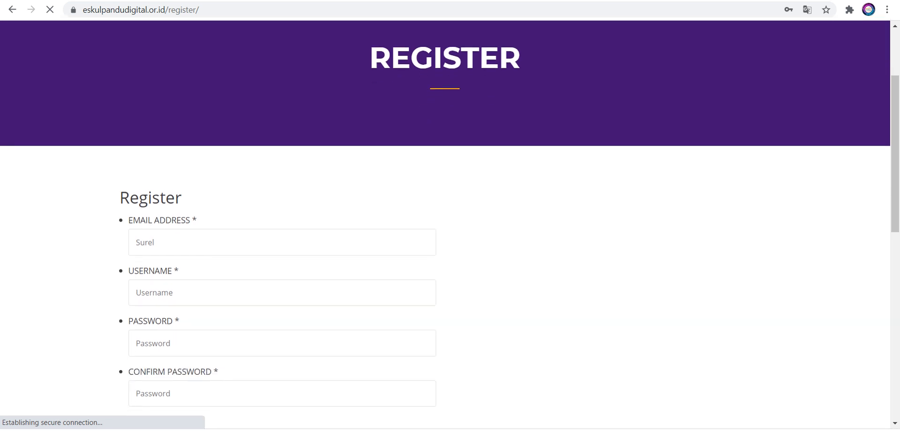
pyautogui.scroll(-1, 450, 225)
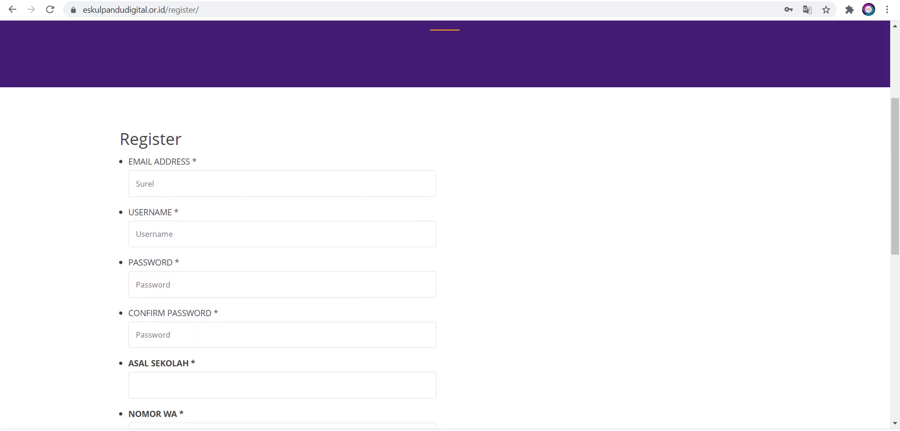
pyautogui.scroll(-1, 450, 225)
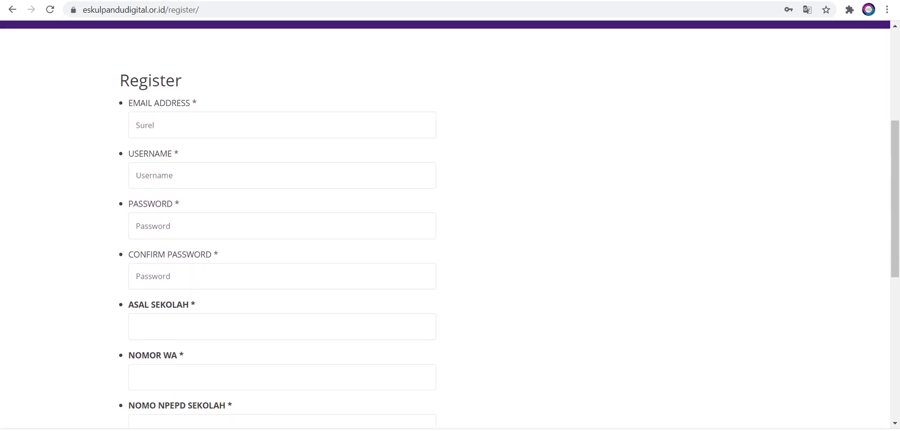
# Fill in SMAN 1 Makassar as the school of origin and review the remaining registration fields.
pyautogui.click(282, 327)
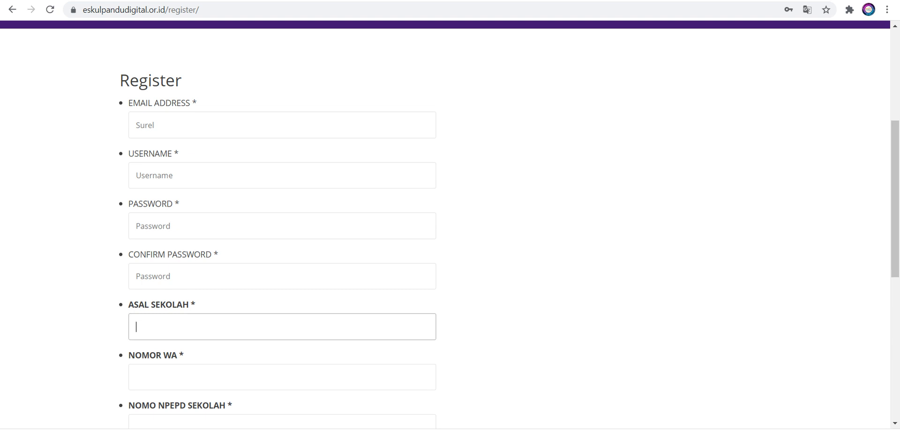
pyautogui.write('SMA N 1 Makassar')
pyautogui.click(282, 377)
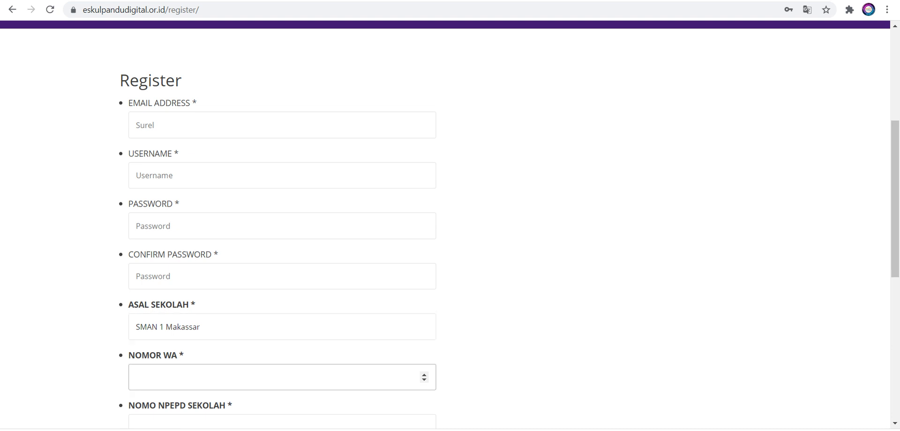
pyautogui.scroll(-1, 282, 376)
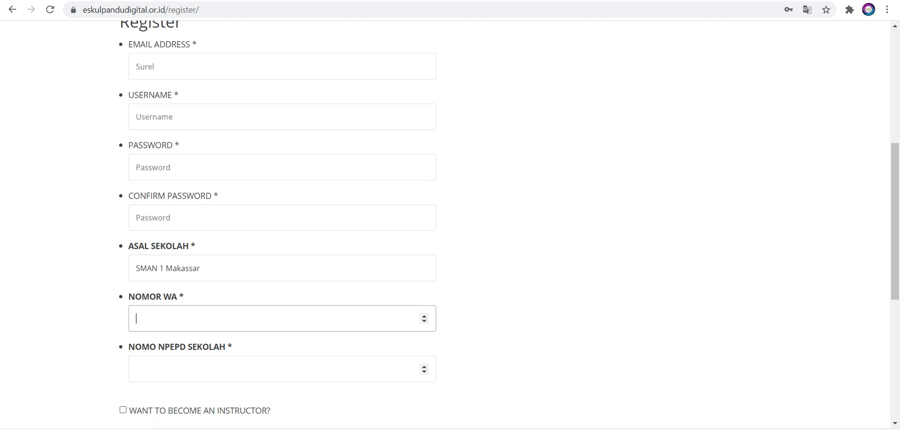
pyautogui.scroll(-1, 450, 225)
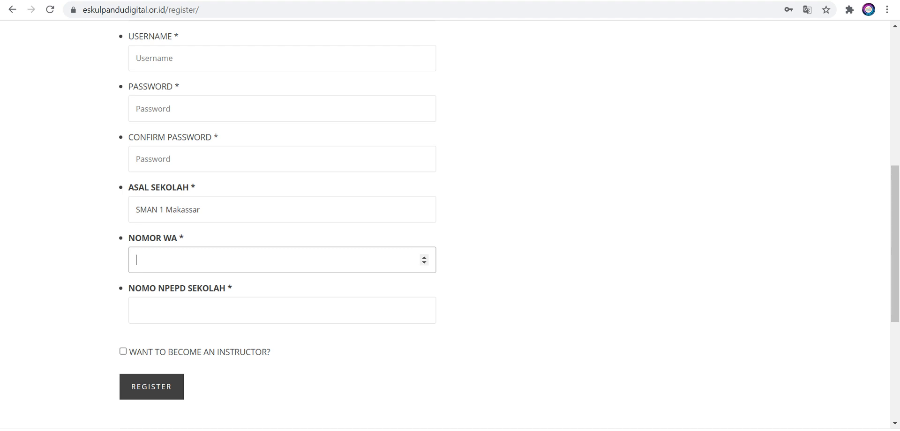
pyautogui.scroll(7, 151, 387)
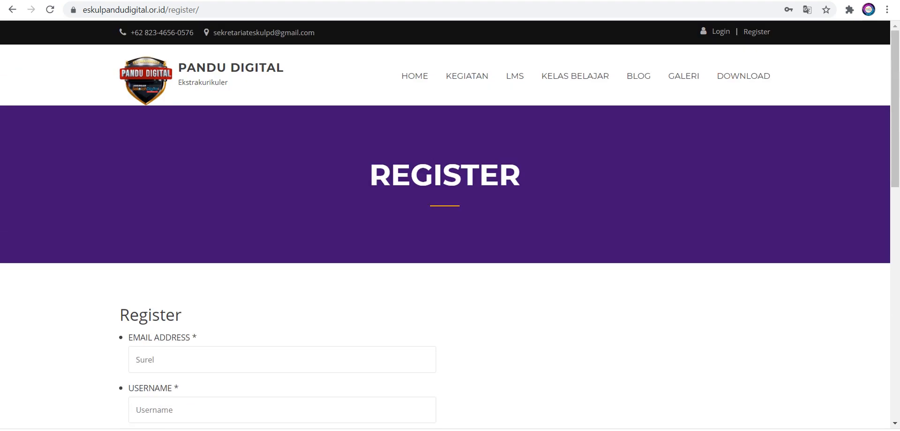
# Log in to the site with the saved credentials and dismiss the browser's offer to move the password.
pyautogui.click(721, 31)
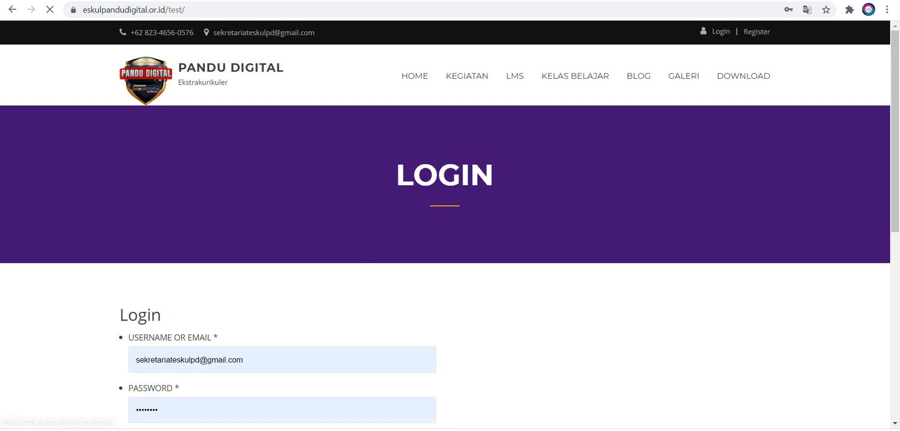
pyautogui.scroll(-3, 450, 225)
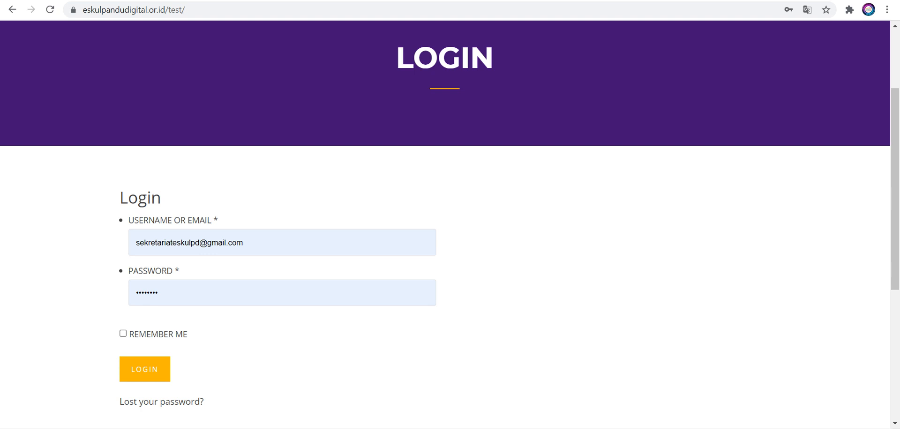
pyautogui.click(145, 369)
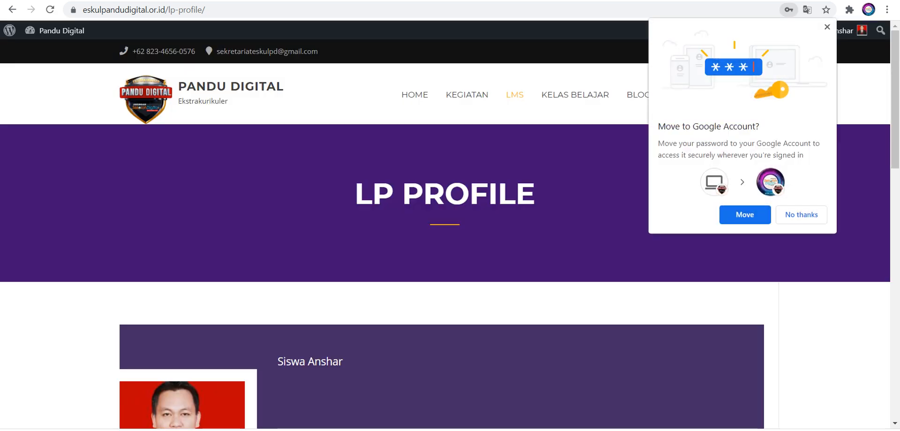
pyautogui.click(827, 27)
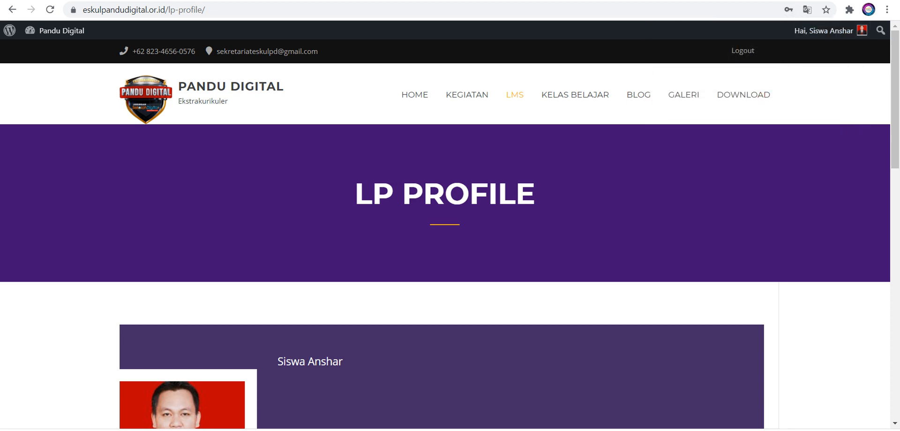
# Open the general (Umum) settings of the student profile and review the personal, school and social media fields.
pyautogui.moveTo(824, 30)
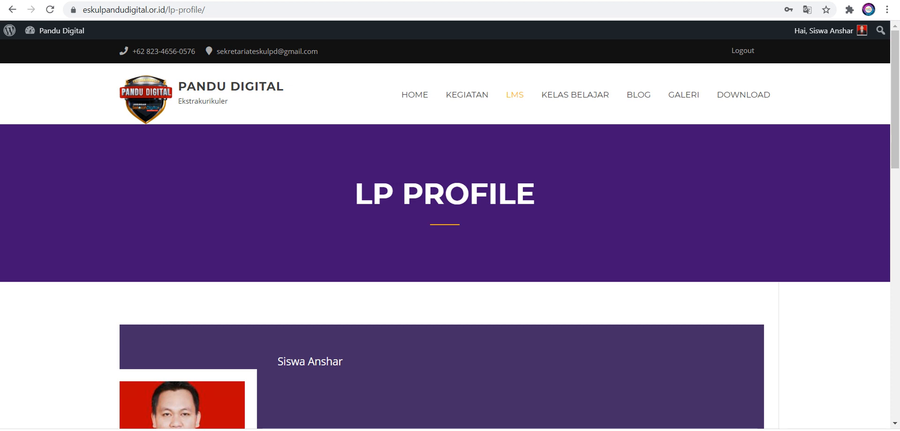
pyautogui.scroll(-6, 446, 234)
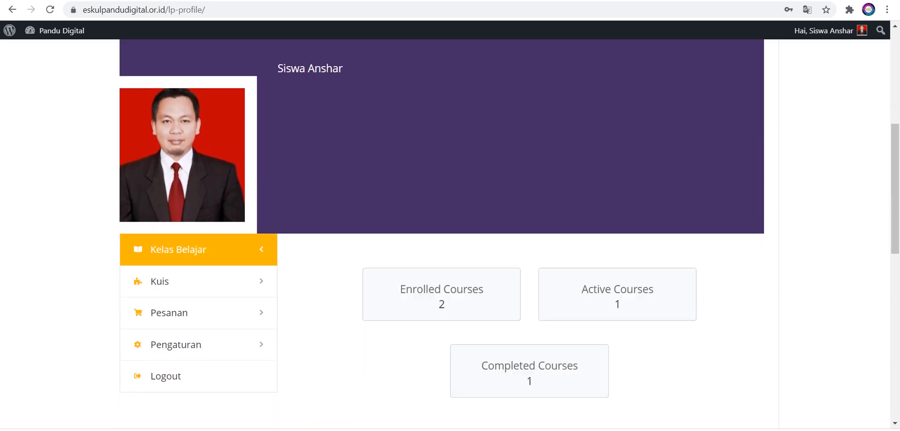
pyautogui.scroll(-1, 178, 250)
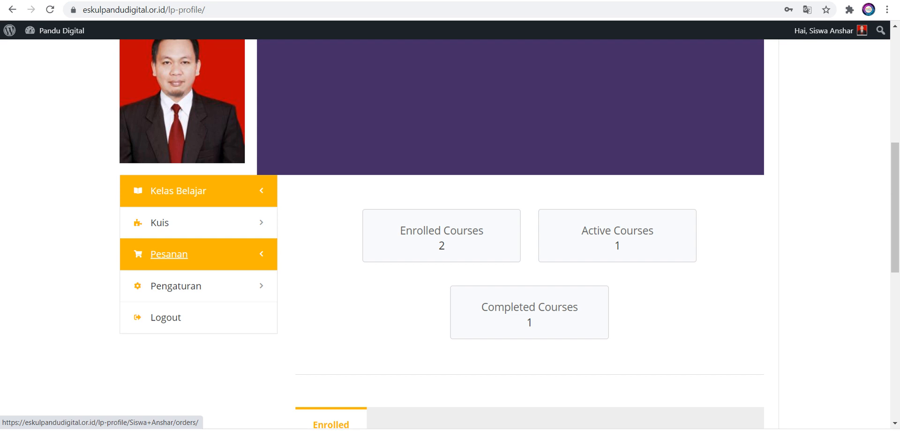
pyautogui.moveTo(188, 286)
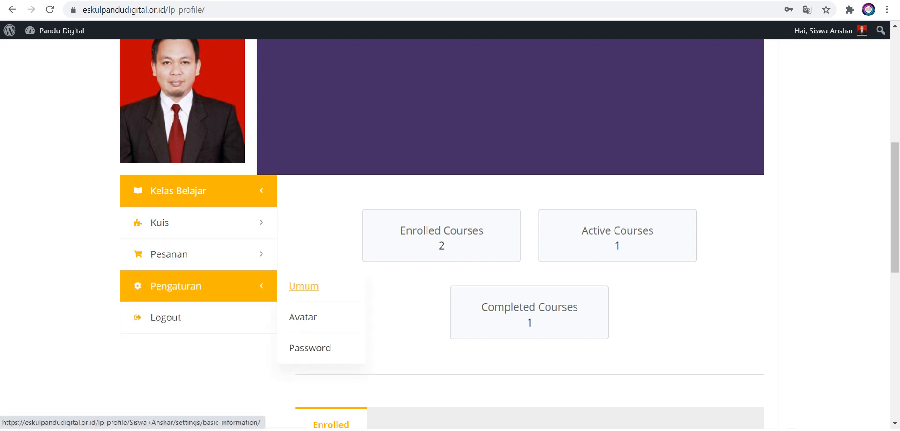
pyautogui.click(304, 286)
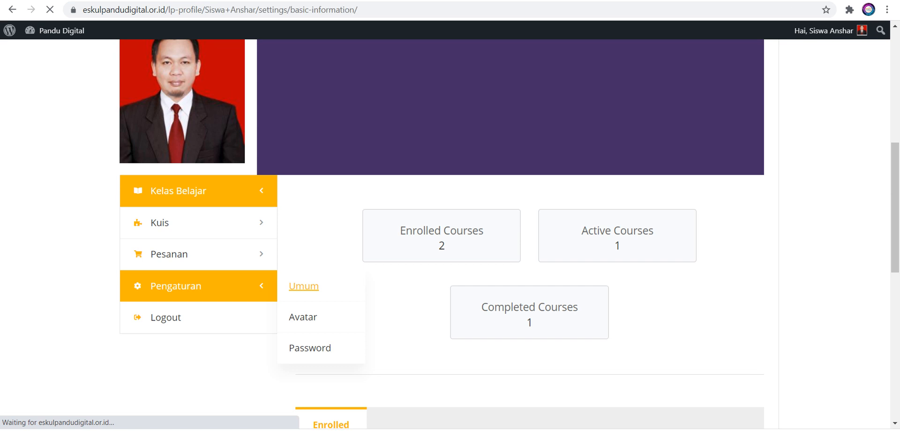
pyautogui.scroll(-8, 304, 286)
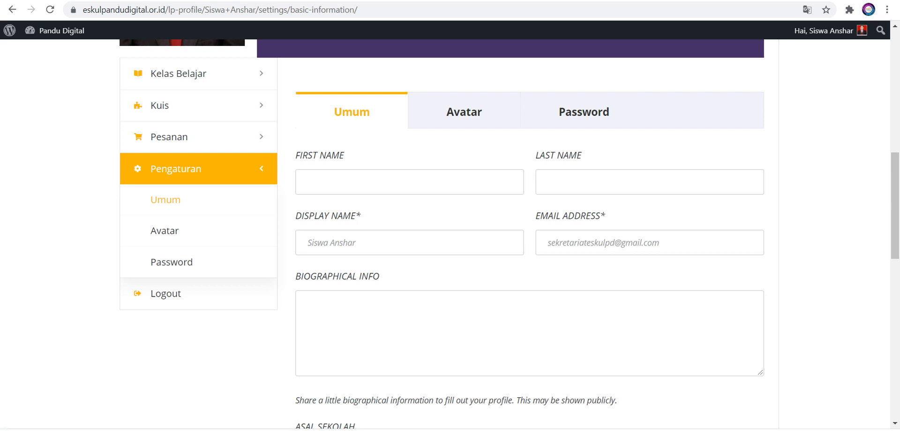
pyautogui.scroll(-6, 530, 234)
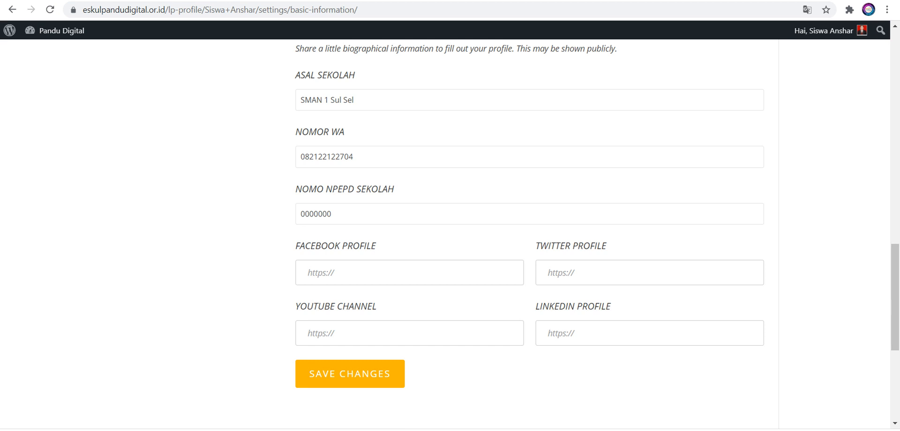
pyautogui.scroll(6, 530, 234)
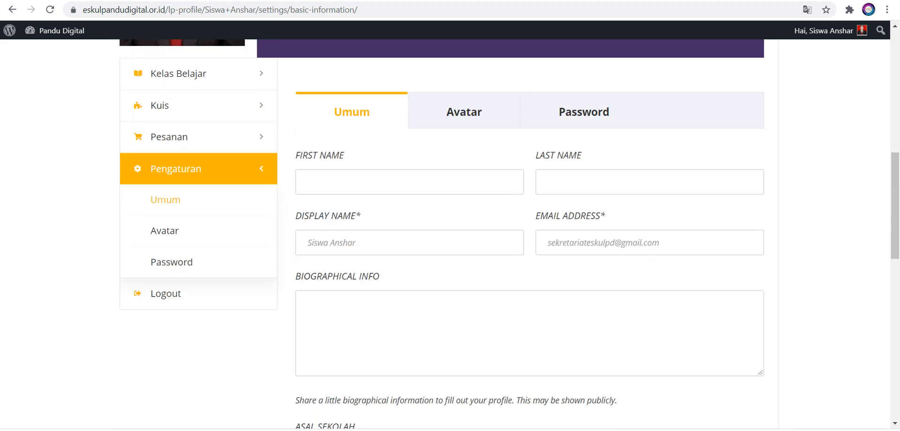
# Open the Avatar settings of the profile and view the options for uploading or removing the photo.
pyautogui.click(464, 112)
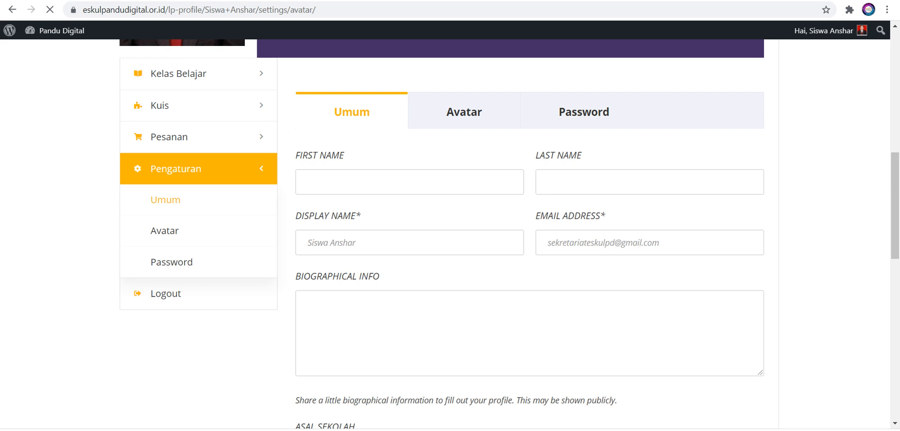
pyautogui.scroll(-5, 450, 235)
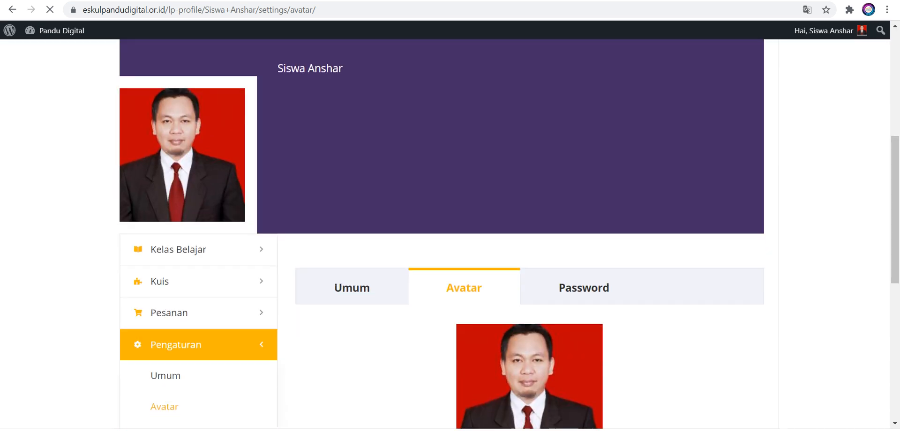
pyautogui.scroll(-5, 498, 196)
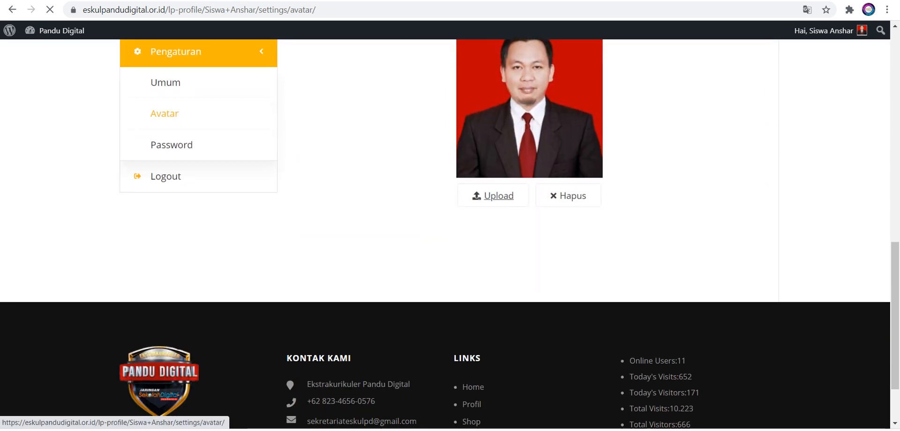
pyautogui.scroll(3, 499, 197)
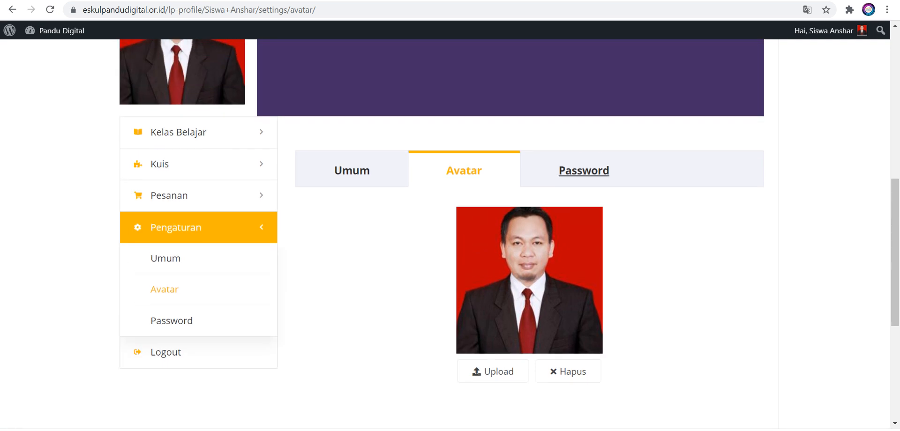
# Open the Password settings of the profile and review the fields for changing the password.
pyautogui.click(583, 171)
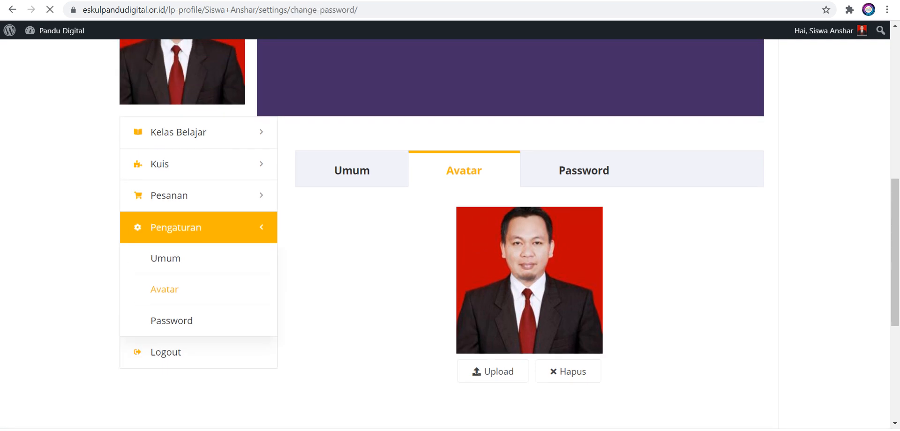
pyautogui.scroll(-12, 584, 170)
pyautogui.scroll(2, 584, 171)
pyautogui.scroll(2, 529, 211)
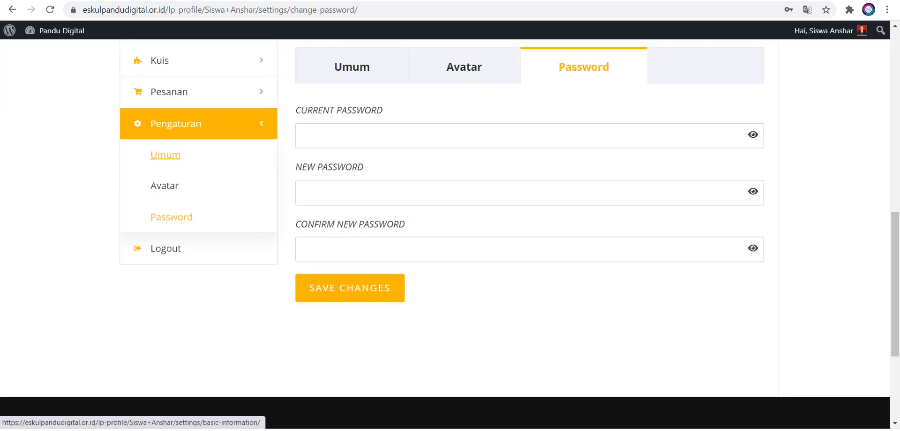
# Open the Kelas Belajar section of the profile and review the course overview and the enrolled course filters.
pyautogui.scroll(1, 164, 186)
pyautogui.click(179, 88)
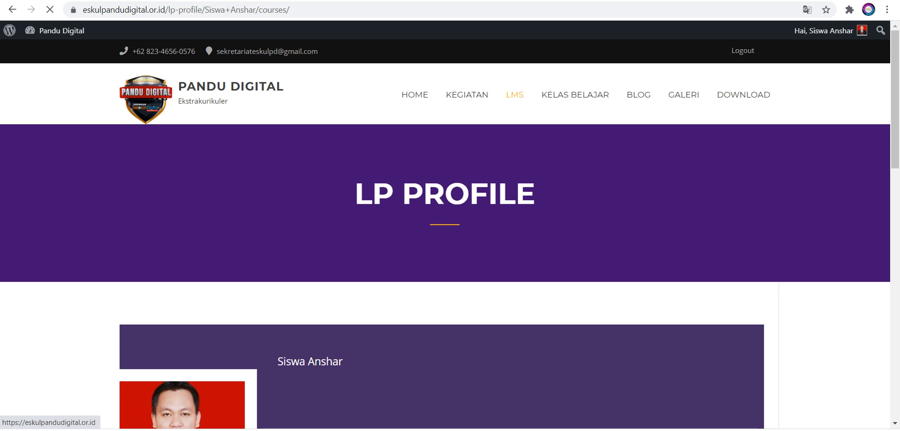
pyautogui.scroll(-2, 445, 225)
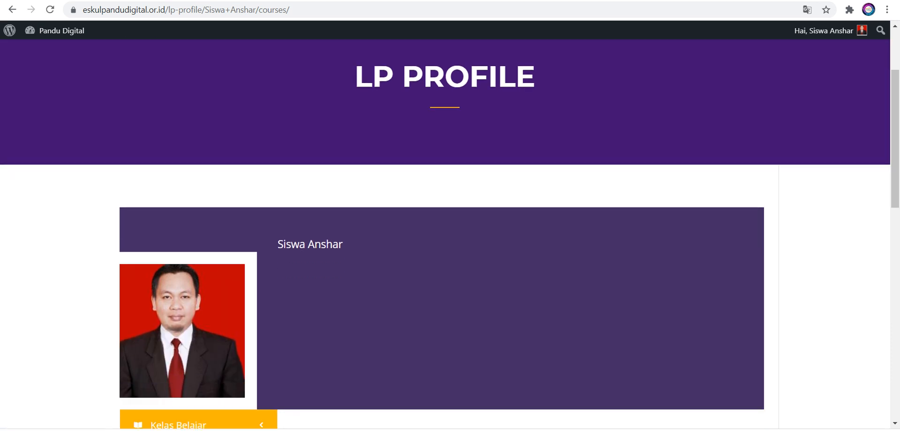
pyautogui.scroll(-2, 445, 234)
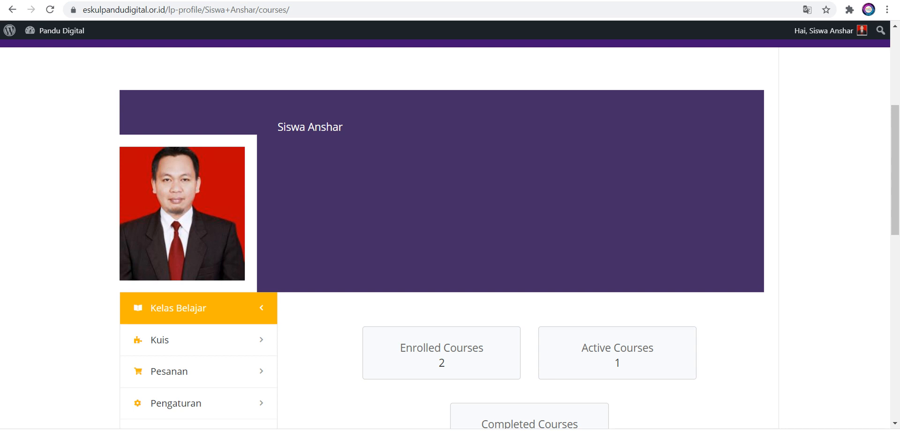
pyautogui.scroll(-2, 442, 234)
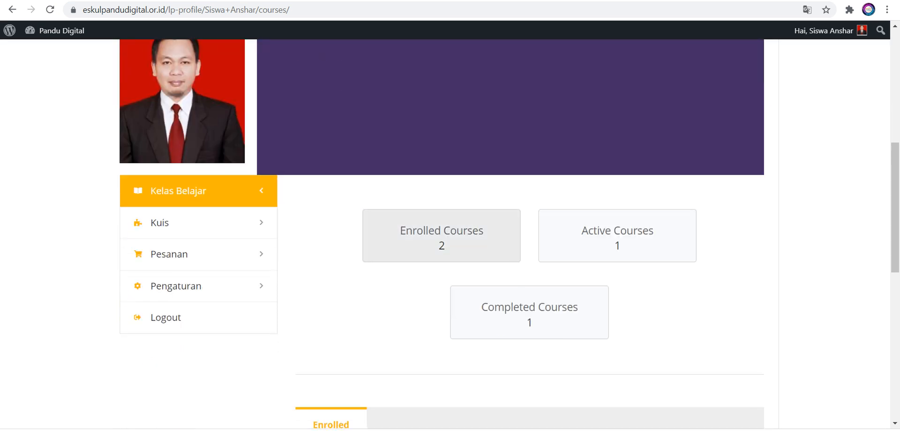
pyautogui.scroll(-1, 442, 235)
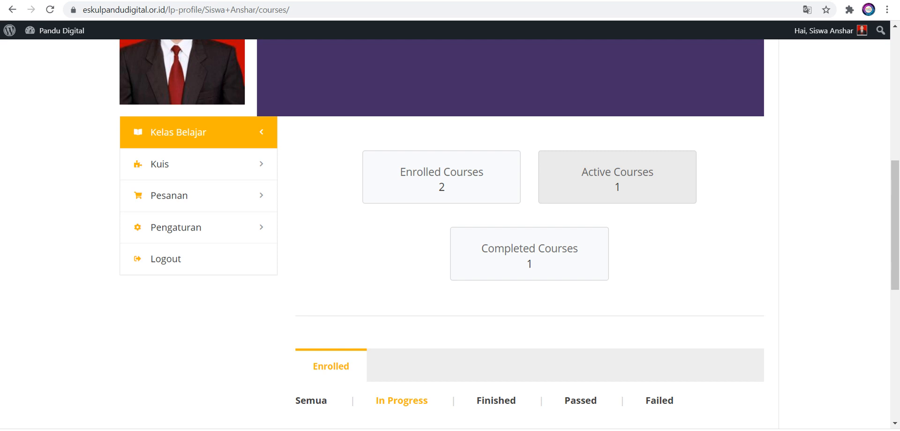
# Review the enrolled courses in Kelas Belajar under the Semua, In Progress, Finished, Passed and Failed filters.
pyautogui.scroll(-1, 563, 197)
pyautogui.scroll(-1, 529, 197)
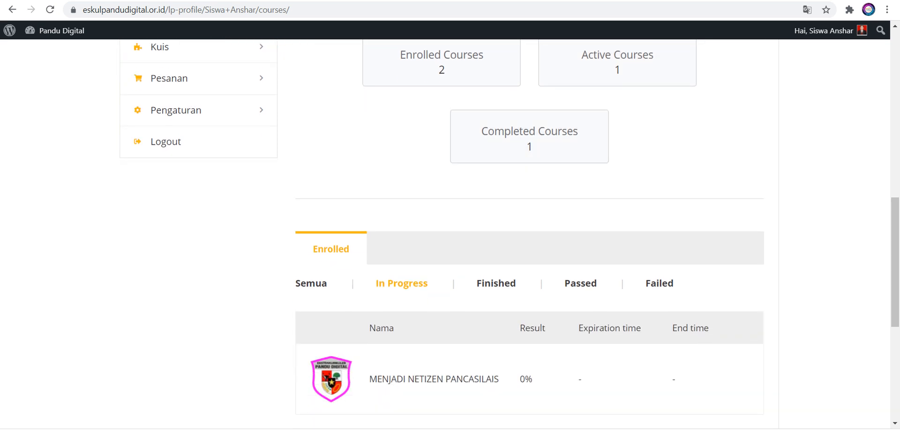
pyautogui.click(331, 249)
pyautogui.scroll(-2, 331, 249)
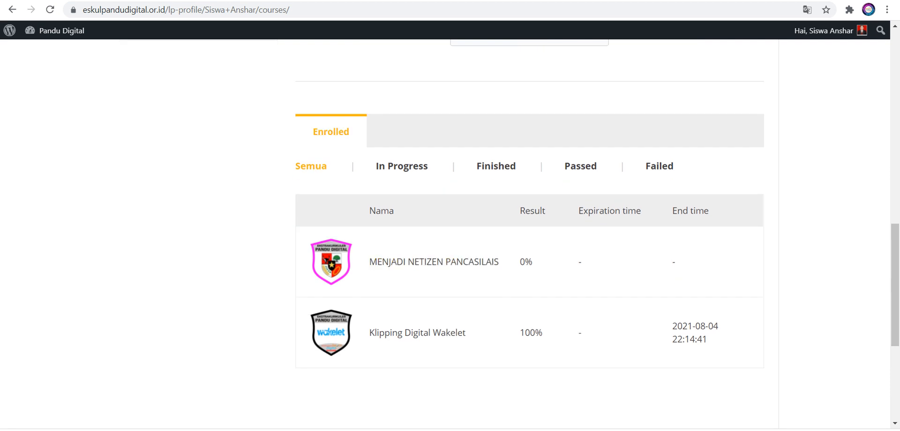
pyautogui.click(402, 167)
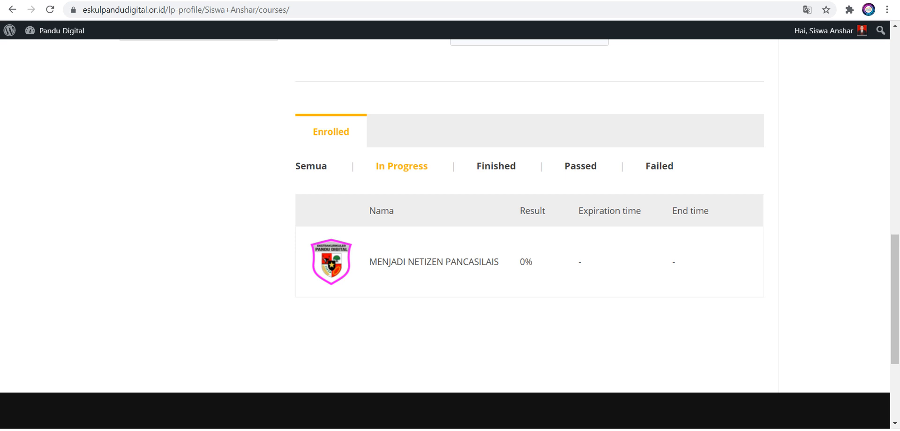
pyautogui.click(495, 166)
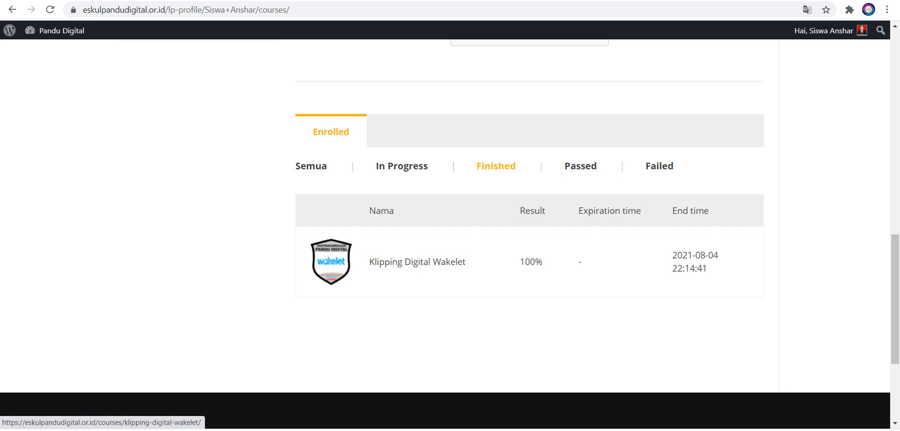
pyautogui.click(580, 167)
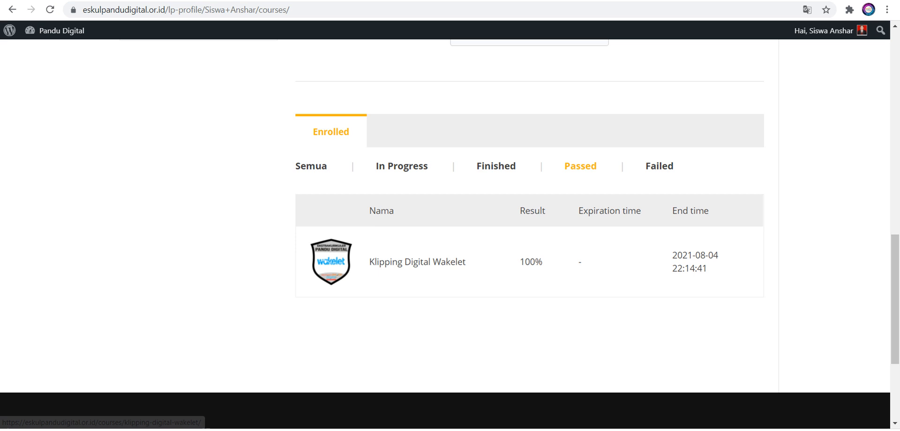
pyautogui.click(659, 167)
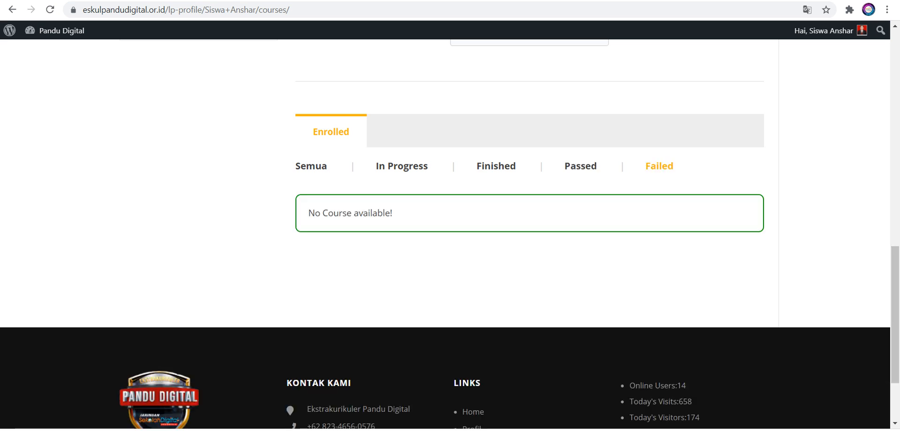
# Open the Kuis section of the profile and review the quiz results filtered by Finished, Passed and Failed.
pyautogui.scroll(4, 450, 235)
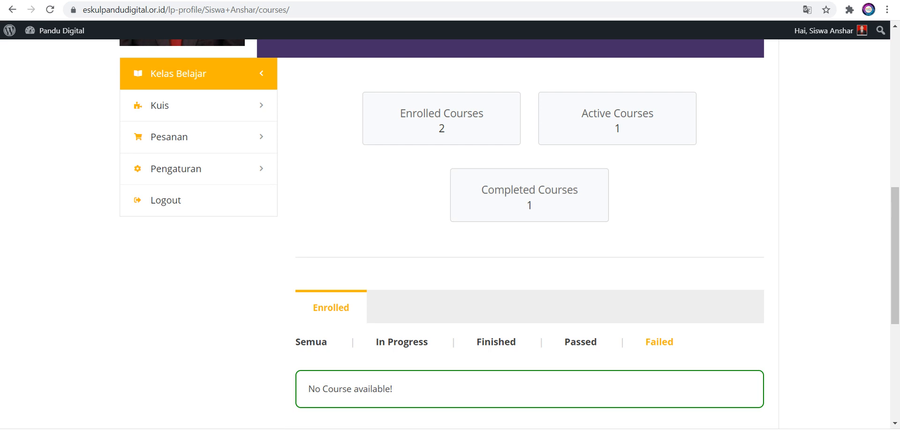
pyautogui.click(160, 106)
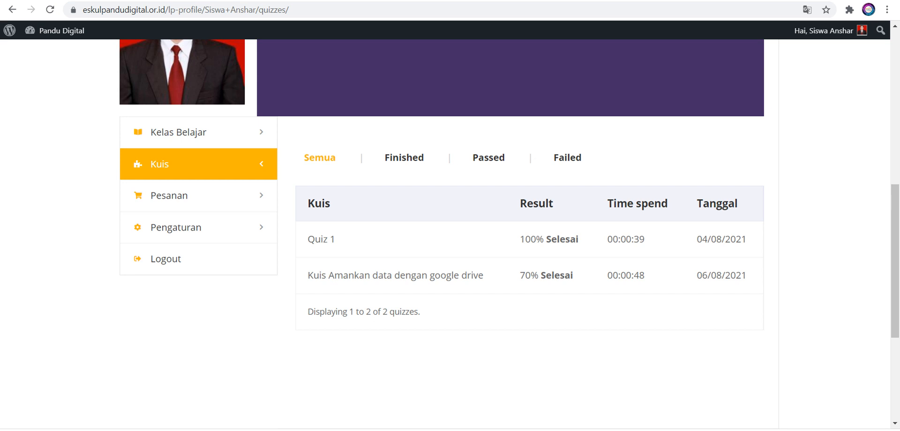
pyautogui.click(404, 157)
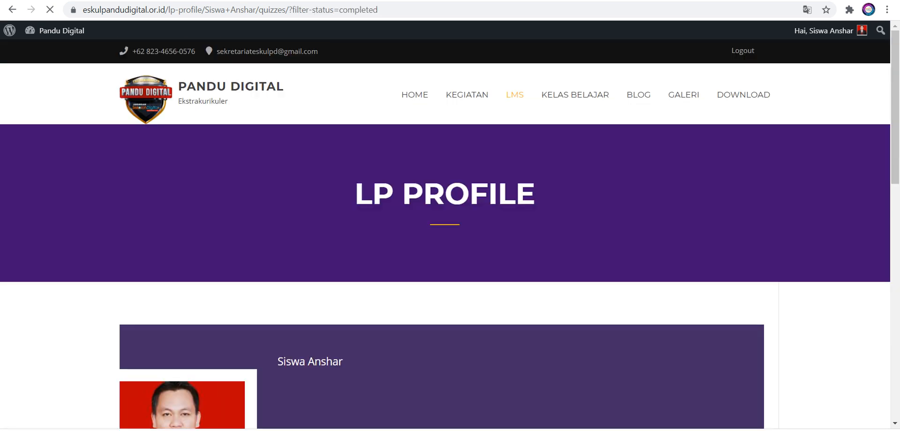
pyautogui.scroll(-9, 404, 158)
pyautogui.scroll(1, 450, 234)
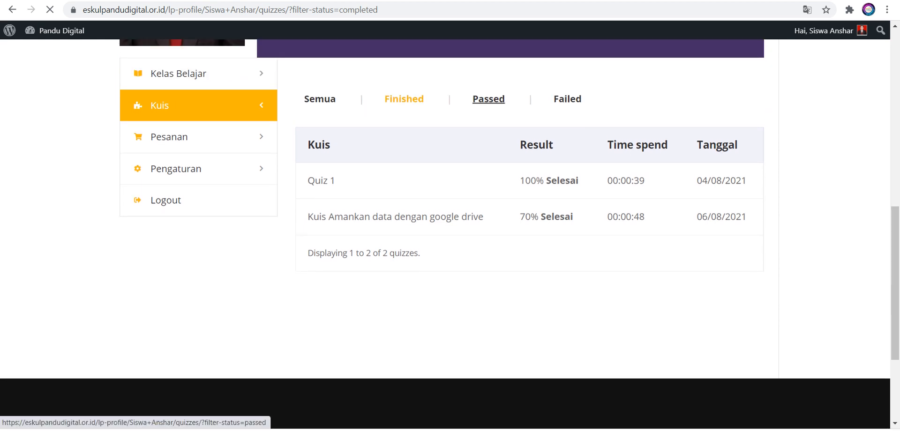
pyautogui.click(488, 99)
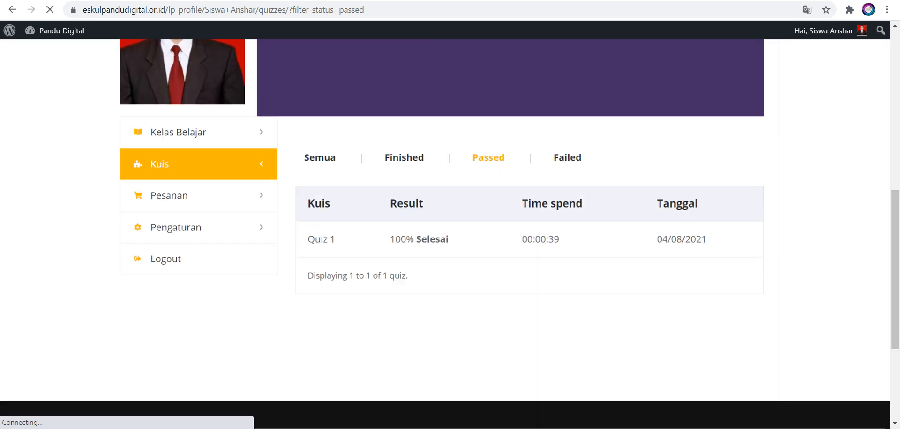
pyautogui.click(567, 157)
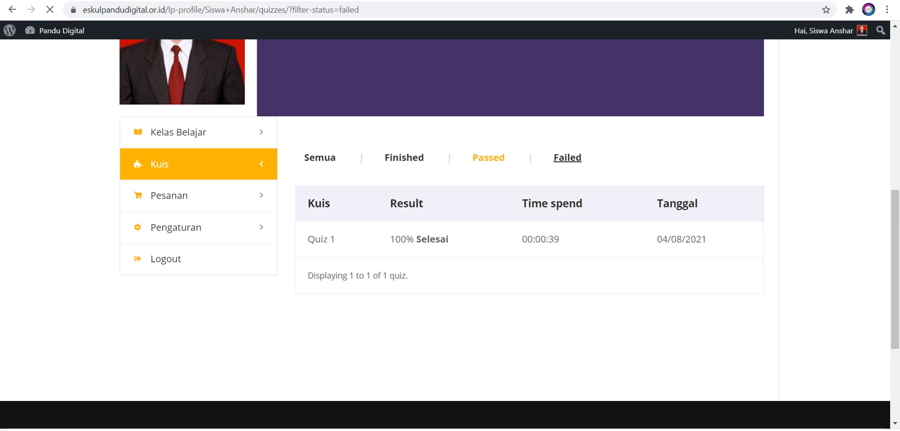
pyautogui.scroll(-8, 445, 225)
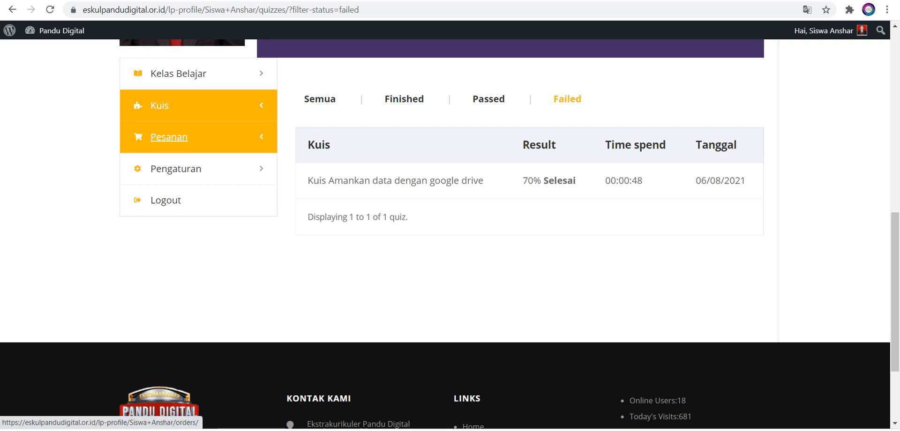
# Open the Pesanan section of the profile and review the list of course orders.
pyautogui.click(168, 136)
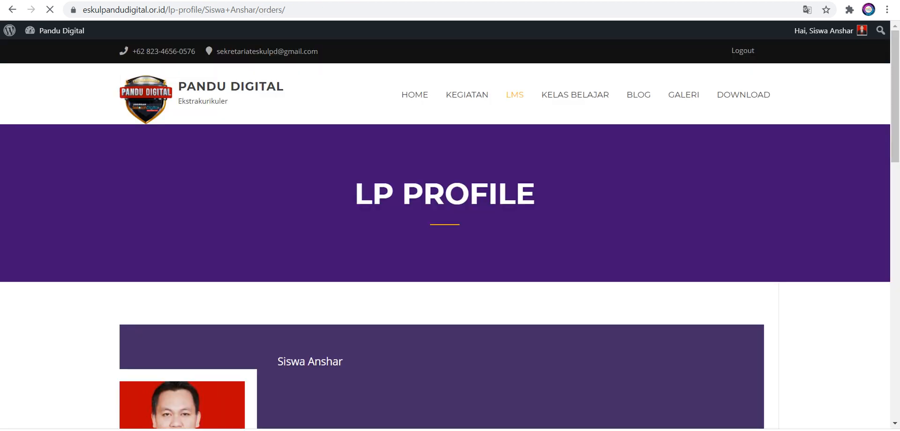
pyautogui.scroll(-9, 450, 234)
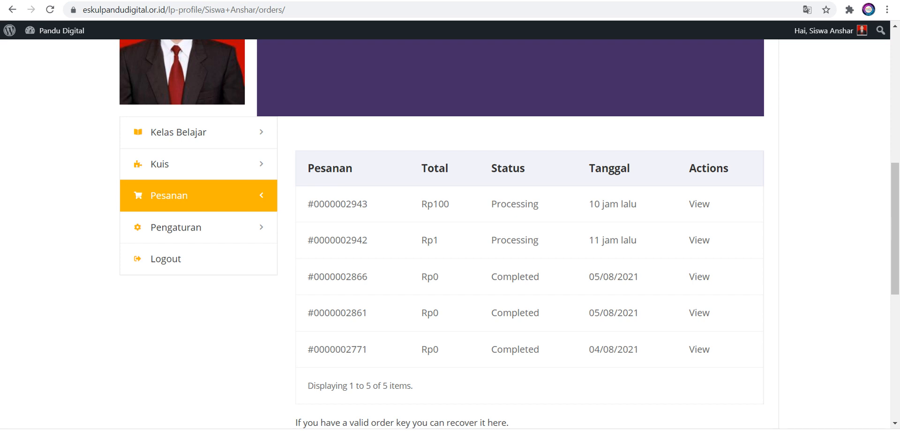
# Open the Kelas Belajar course catalogue of the LMS and browse the available courses and their prices.
pyautogui.scroll(9, 450, 234)
pyautogui.moveTo(514, 95)
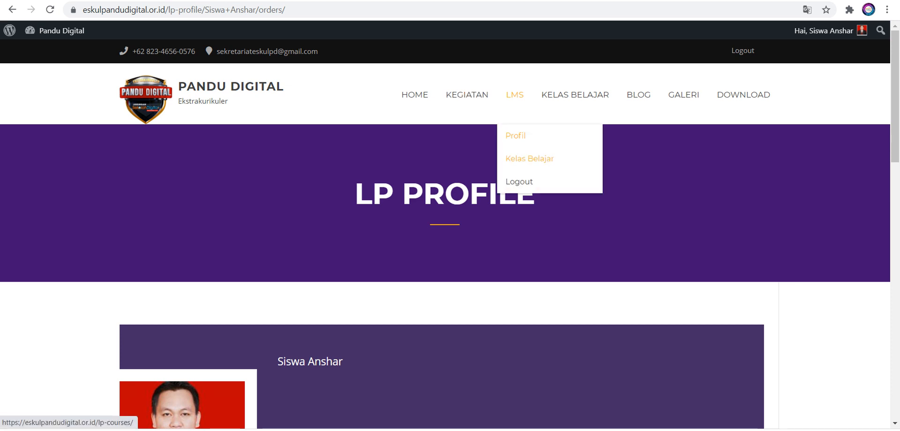
pyautogui.moveTo(575, 94)
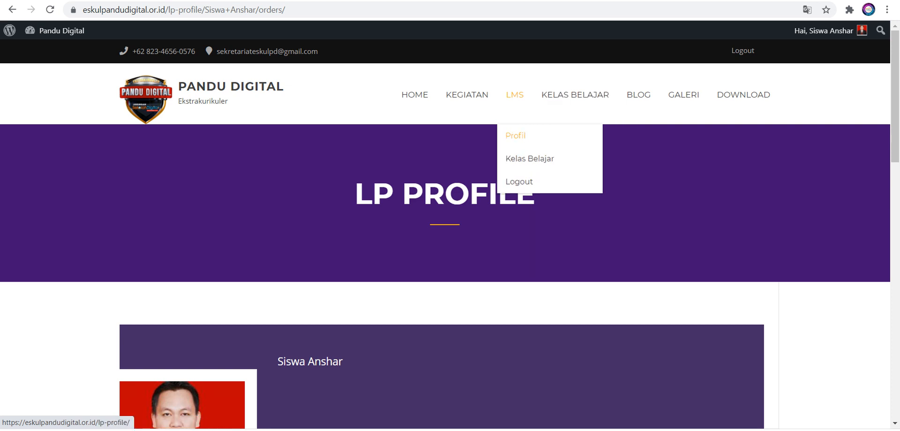
pyautogui.click(530, 158)
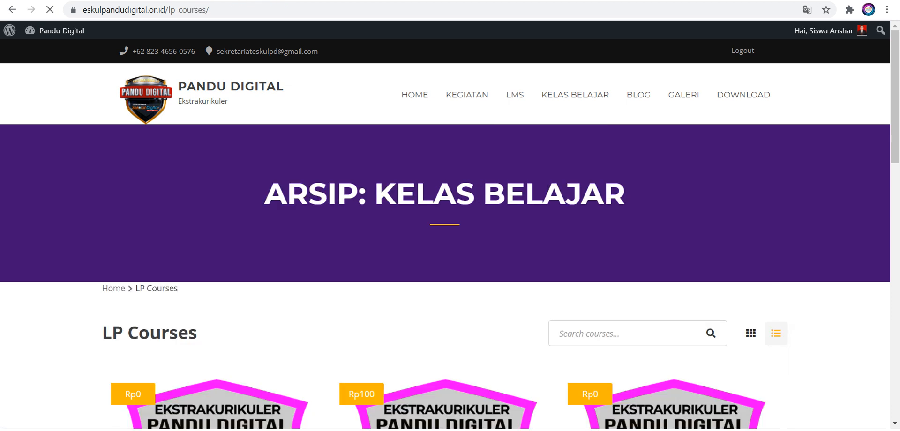
pyautogui.scroll(-5, 445, 258)
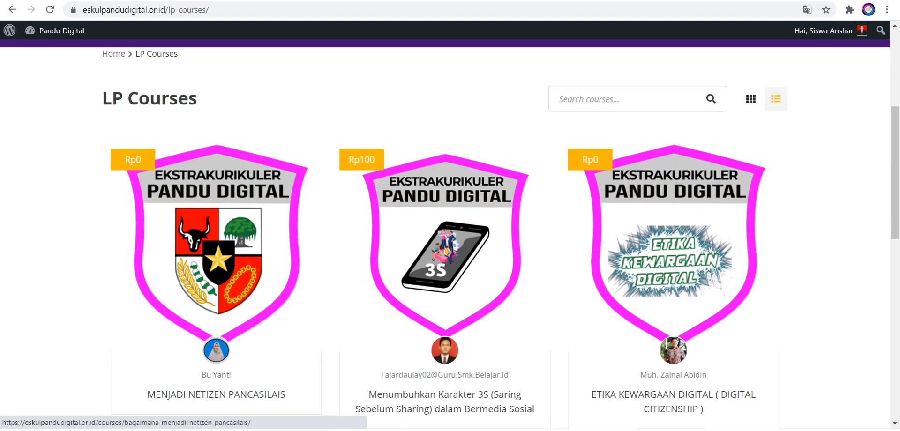
pyautogui.scroll(-6, 446, 258)
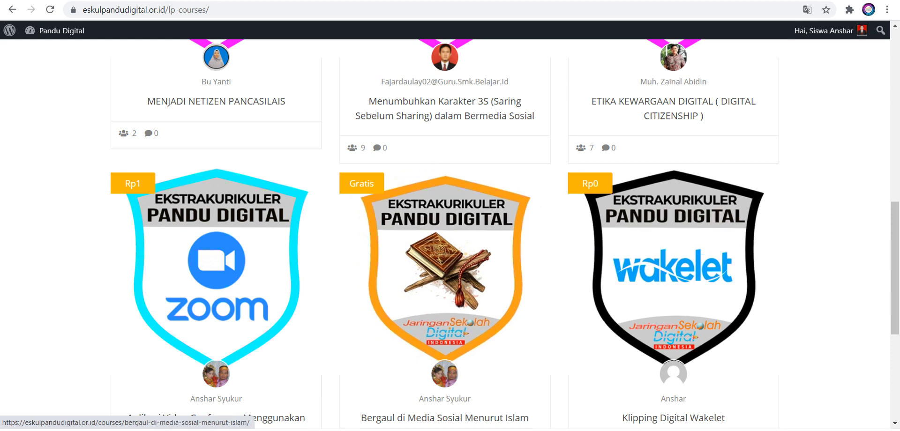
# Open the free course "Bergaul di Media Sosial Menurut Islam" and view its Gambaran description.
pyautogui.click(445, 271)
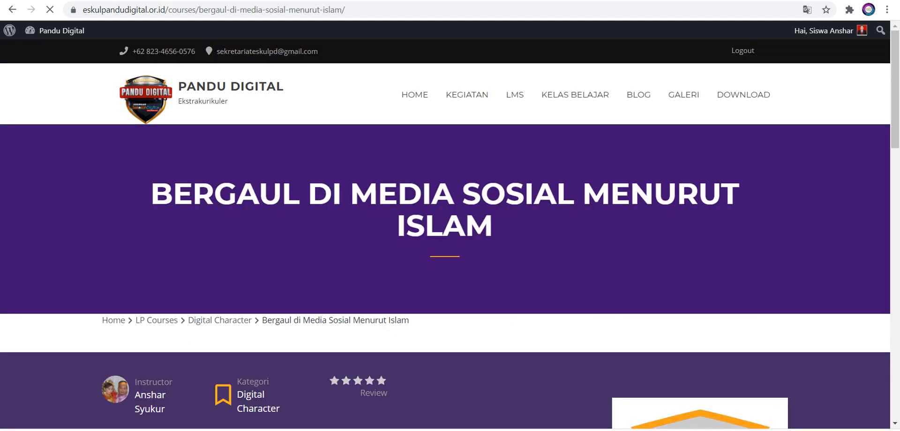
pyautogui.scroll(-3, 446, 234)
pyautogui.scroll(-3, 450, 234)
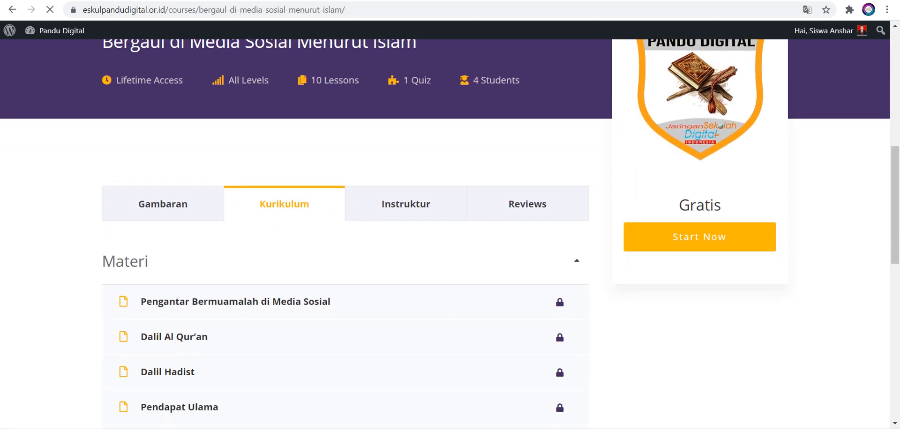
pyautogui.scroll(-2, 450, 235)
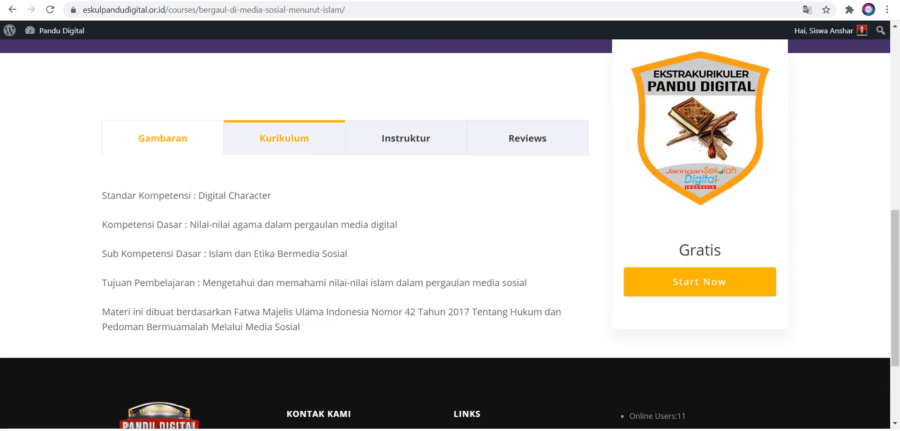
# Review the Kurikulum, Instruktur and Reviews sections of the "Bergaul di Media Sosial Menurut Islam" course.
pyautogui.click(284, 139)
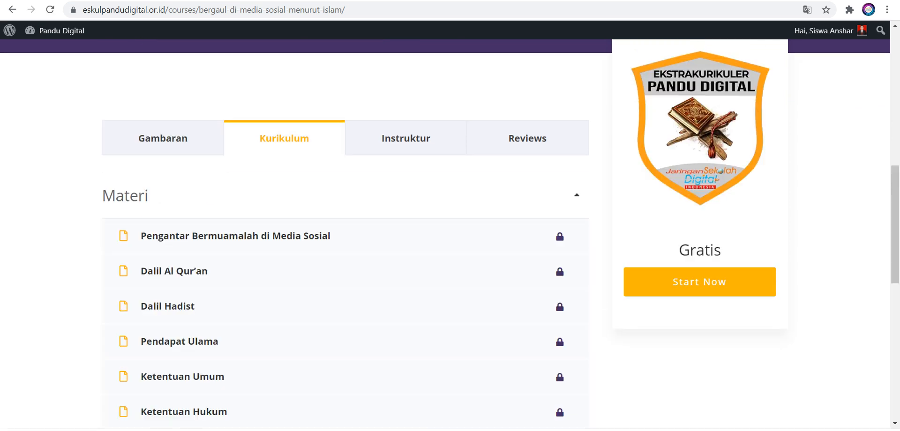
pyautogui.scroll(-3, 345, 235)
pyautogui.scroll(3, 345, 234)
pyautogui.click(405, 138)
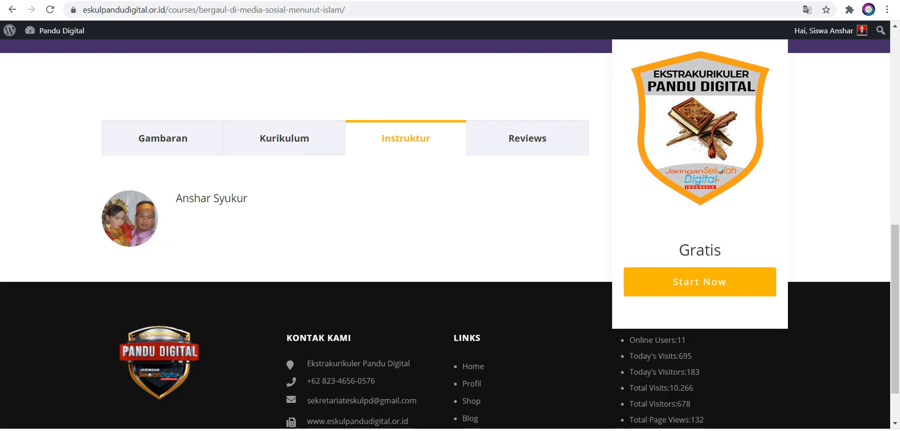
pyautogui.click(527, 139)
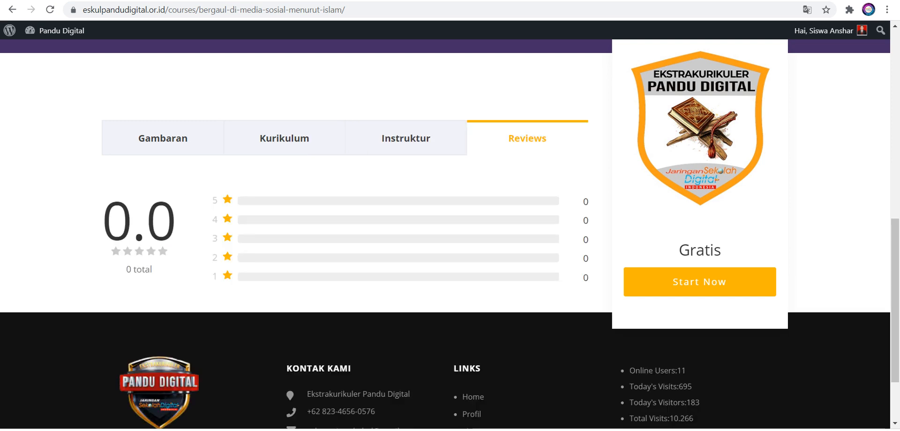
pyautogui.click(406, 139)
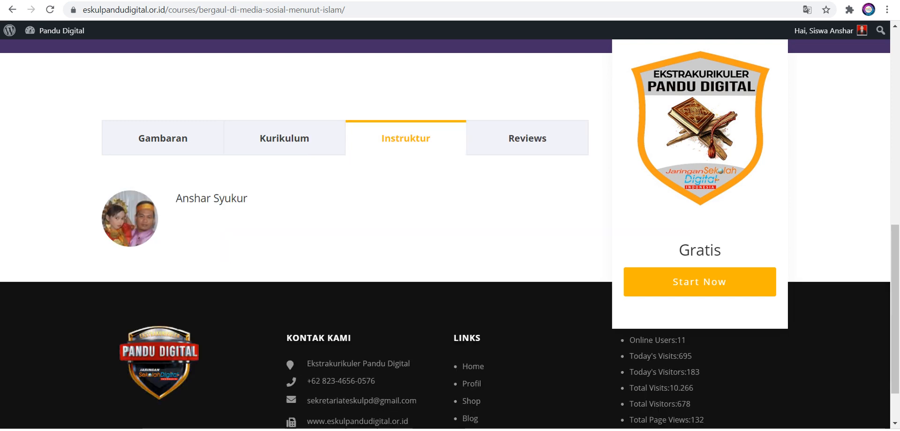
# Start the free course and read through its first lesson, "Pengantar Bermuamalah di Media Sosial".
pyautogui.scroll(1, 445, 235)
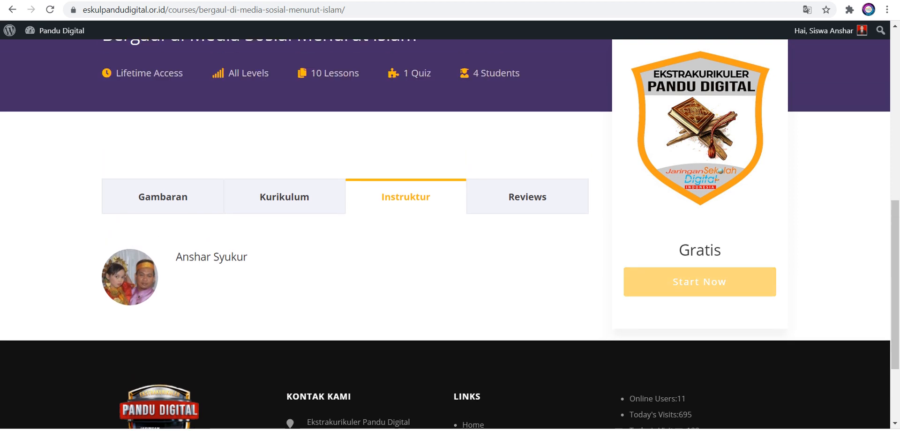
pyautogui.click(700, 281)
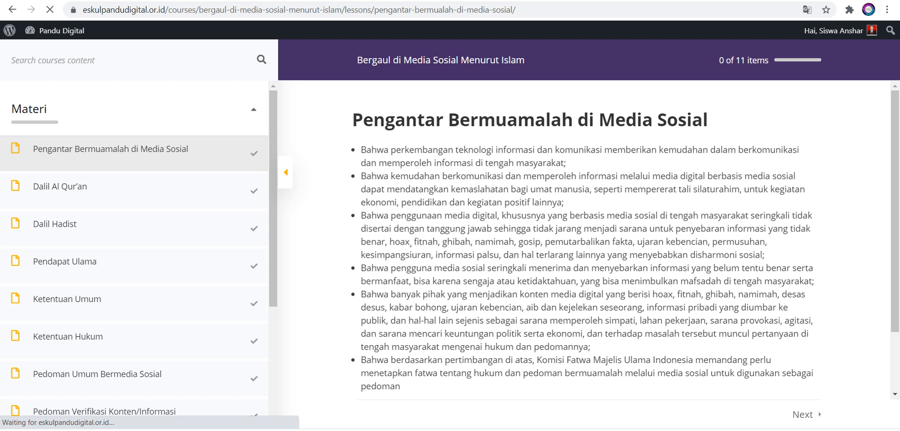
pyautogui.scroll(-2, 584, 240)
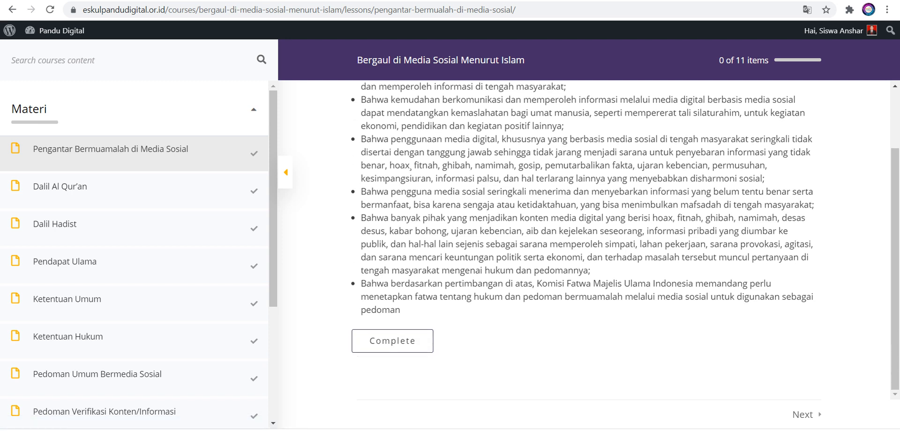
pyautogui.scroll(2, 584, 240)
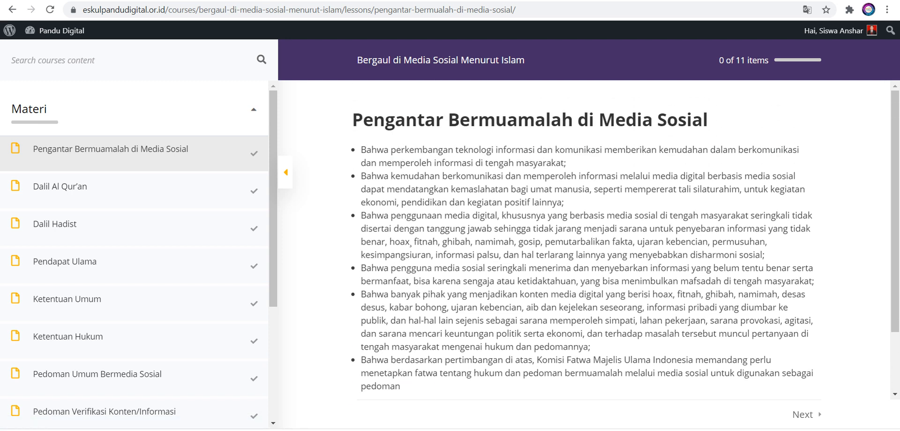
pyautogui.scroll(-2, 584, 240)
pyautogui.scroll(2, 584, 240)
# Mark the lesson "Pengantar Bermuamalah di Media Sosial" as complete and confirm, continuing to the "Dalil Al Qur'an" lesson.
pyautogui.scroll(-2, 584, 240)
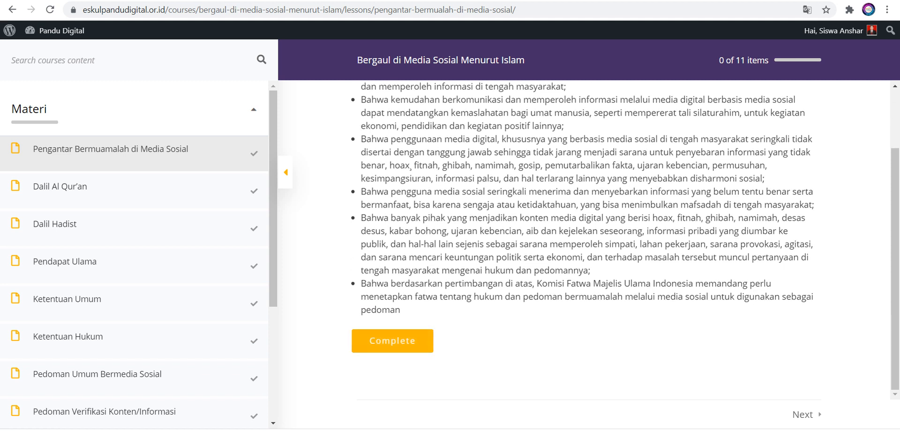
pyautogui.click(393, 341)
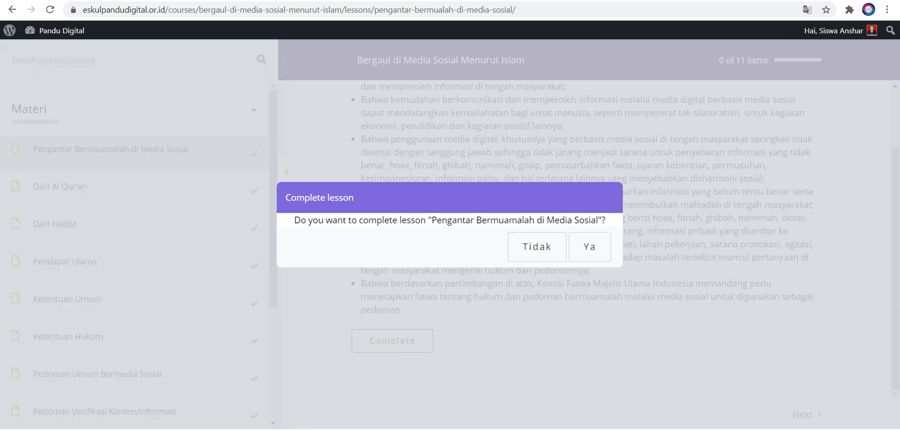
pyautogui.click(590, 246)
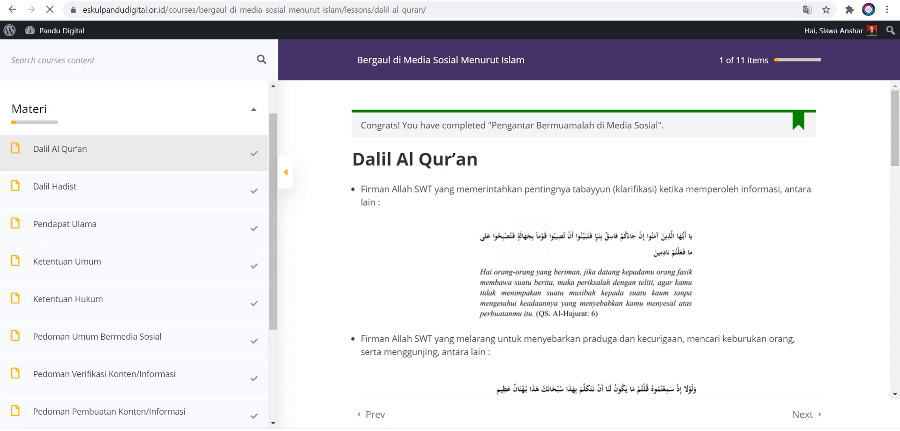
pyautogui.scroll(1, 55, 188)
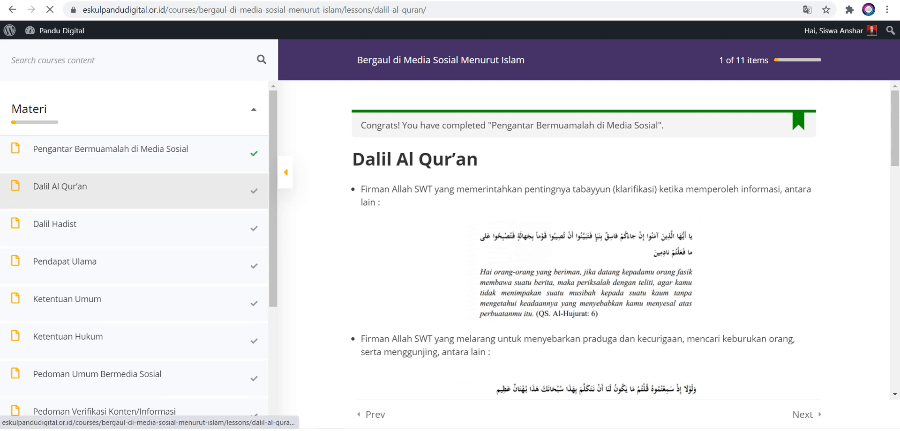
# Read through the "Dalil Al Qur'an" lesson and open the course's final quiz, "Bermualalah di Media Sosial".
pyautogui.scroll(-8, 583, 244)
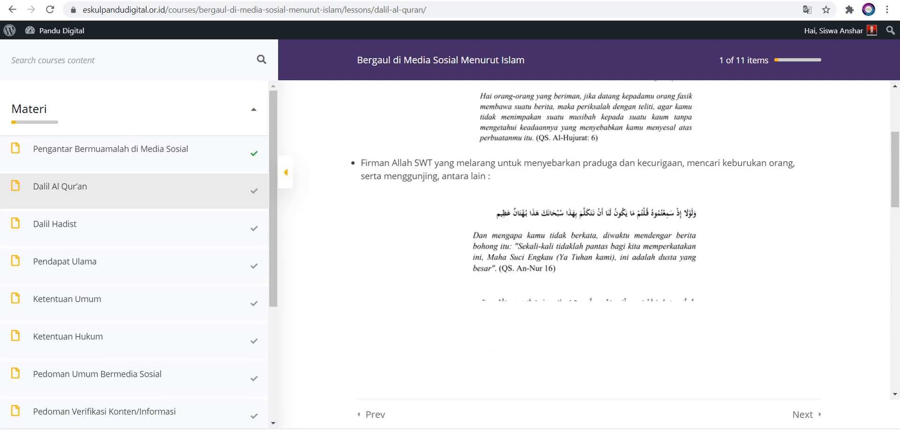
pyautogui.scroll(-10, 584, 244)
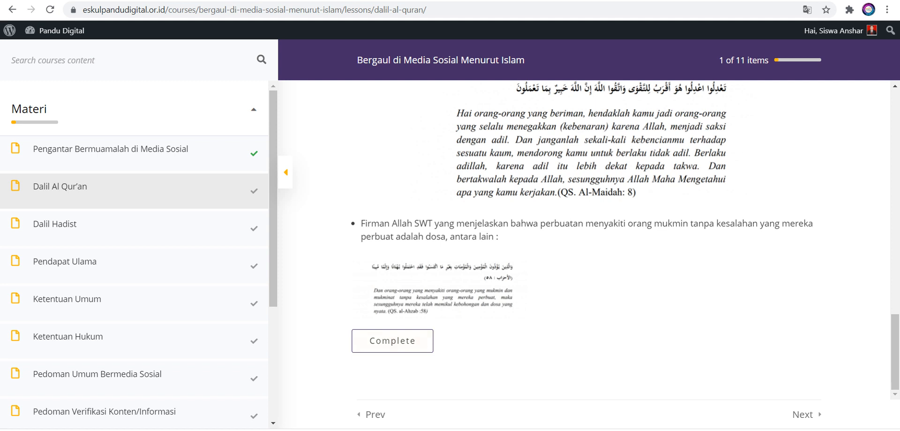
pyautogui.scroll(-4, 140, 310)
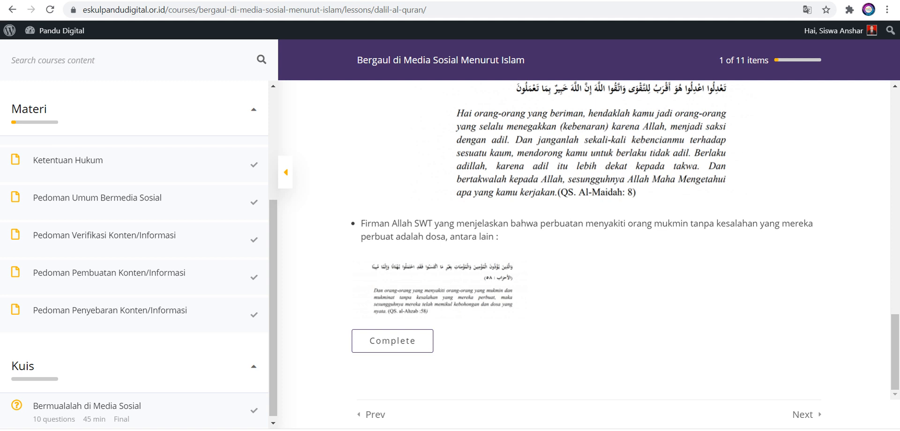
pyautogui.click(86, 406)
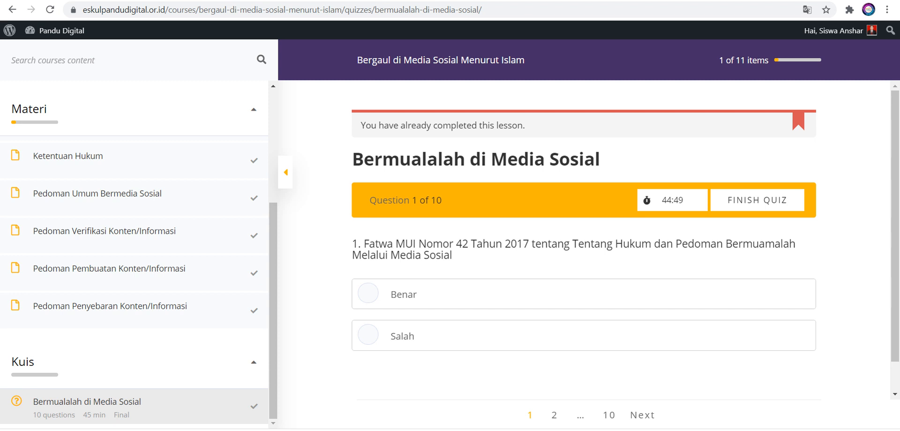
# Answer questions 1 to 5 of the "Bermualalah di Media Sosial" quiz with Benar.
pyautogui.click(368, 293)
pyautogui.scroll(-1, 642, 329)
pyautogui.click(642, 415)
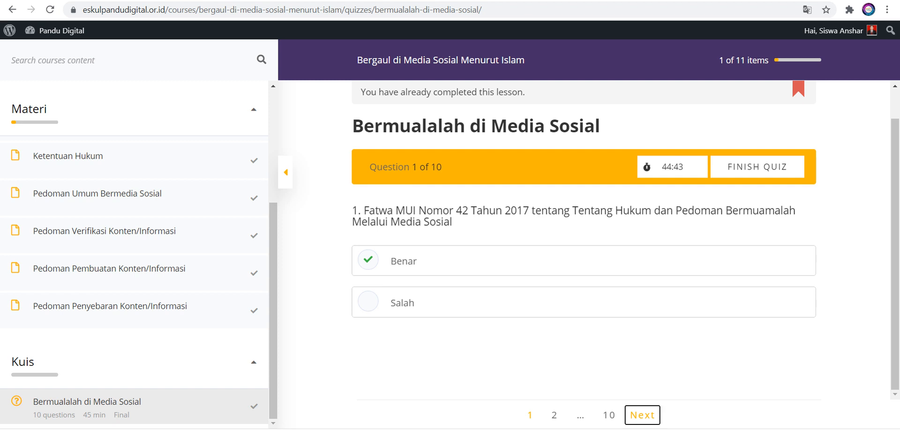
pyautogui.click(609, 296)
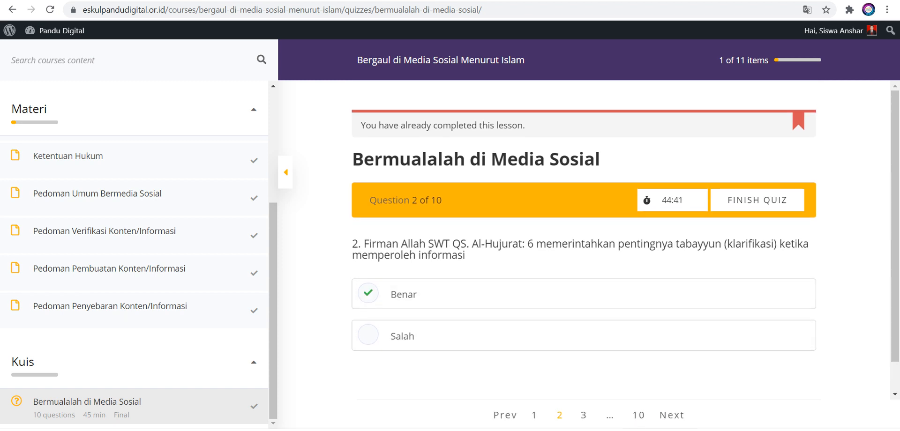
pyautogui.click(672, 415)
pyautogui.click(609, 297)
pyautogui.click(677, 415)
pyautogui.click(610, 305)
pyautogui.click(697, 415)
pyautogui.click(584, 306)
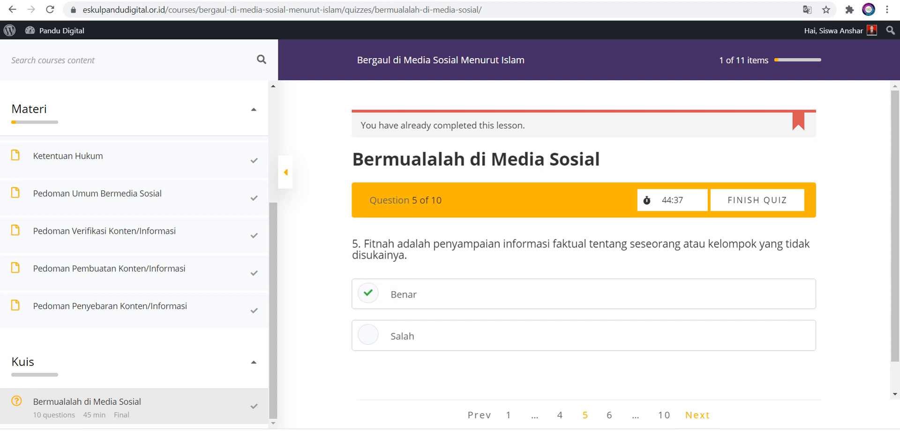
# Answer quiz questions 6 to 9 and advance to question 10.
pyautogui.click(697, 416)
pyautogui.click(584, 306)
pyautogui.click(697, 415)
pyautogui.click(584, 306)
pyautogui.click(697, 416)
pyautogui.click(584, 317)
pyautogui.click(685, 415)
pyautogui.click(584, 306)
pyautogui.click(671, 415)
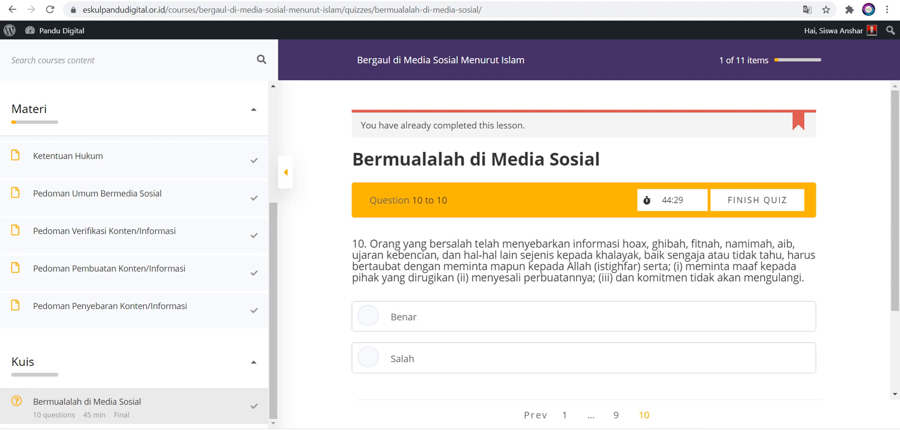
# Finish the quiz with question 10 unanswered and confirm the submission.
pyautogui.scroll(-2, 584, 235)
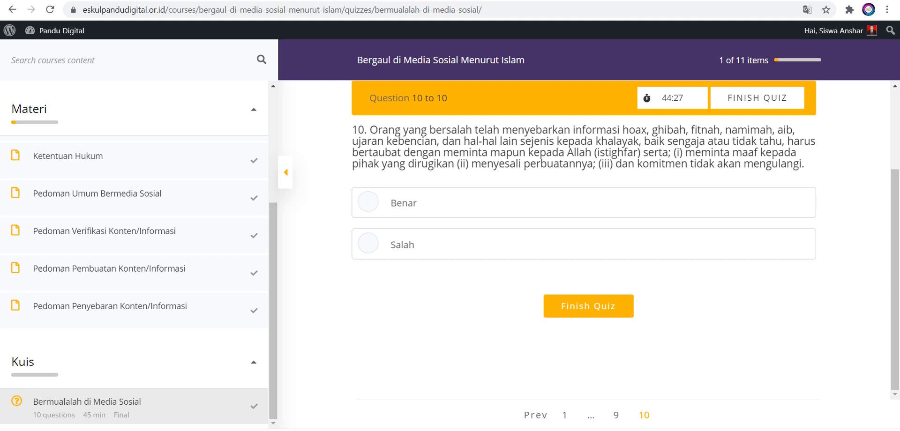
pyautogui.click(588, 306)
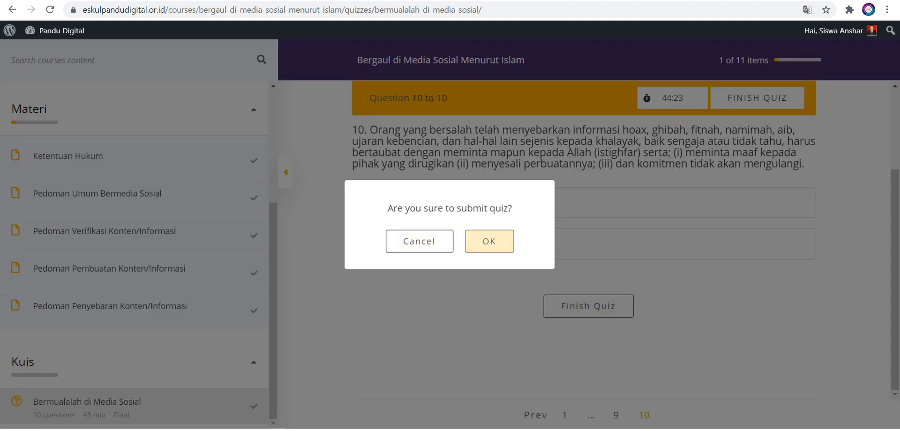
pyautogui.click(489, 241)
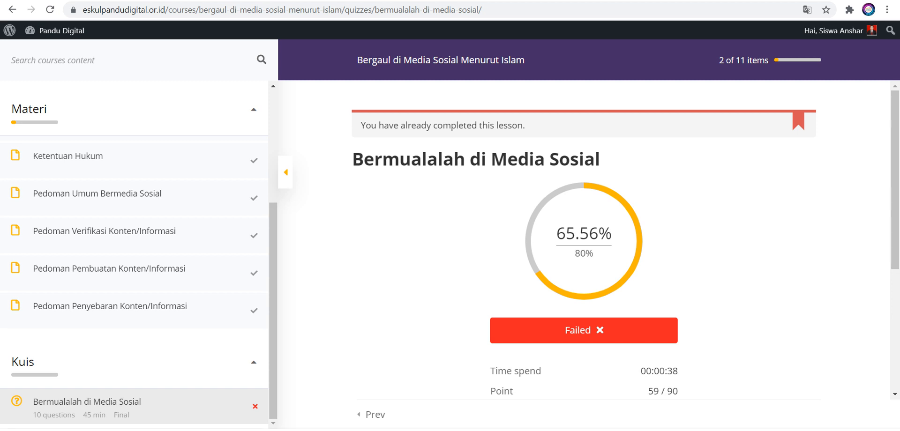
# Review the quiz's score and result breakdown, and go back to the "Dalil Al Qur'an" lesson.
pyautogui.scroll(-3, 583, 240)
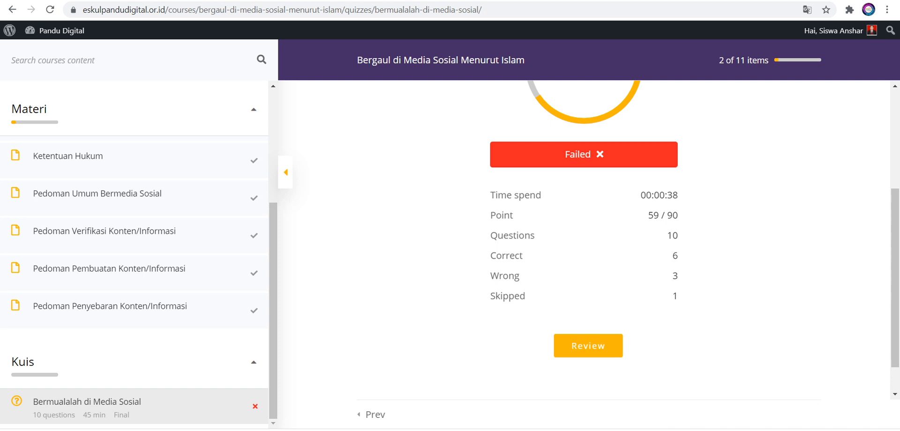
pyautogui.scroll(3, 588, 346)
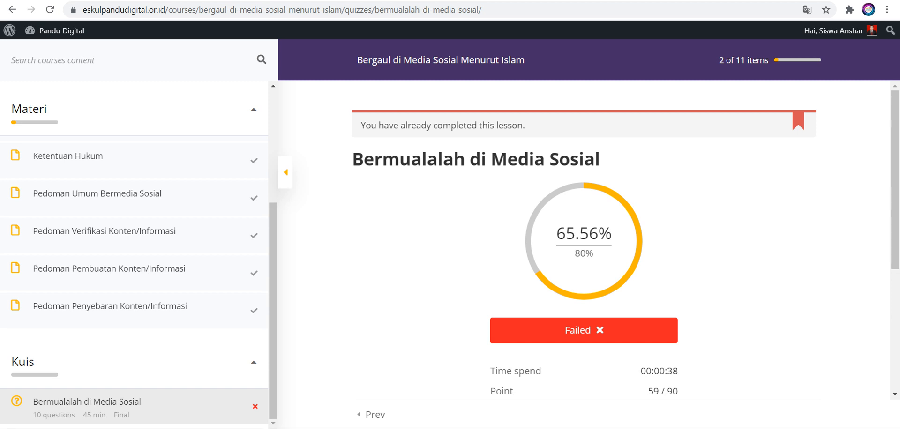
pyautogui.scroll(-5, 584, 253)
pyautogui.scroll(5, 584, 253)
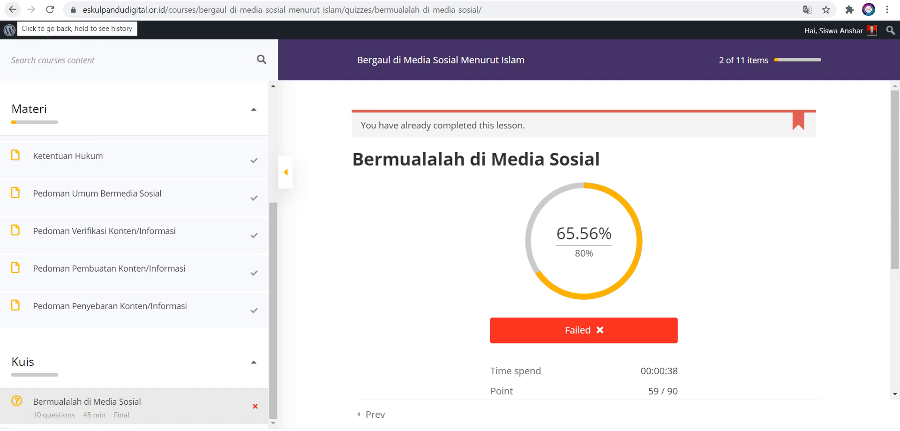
pyautogui.click(12, 9)
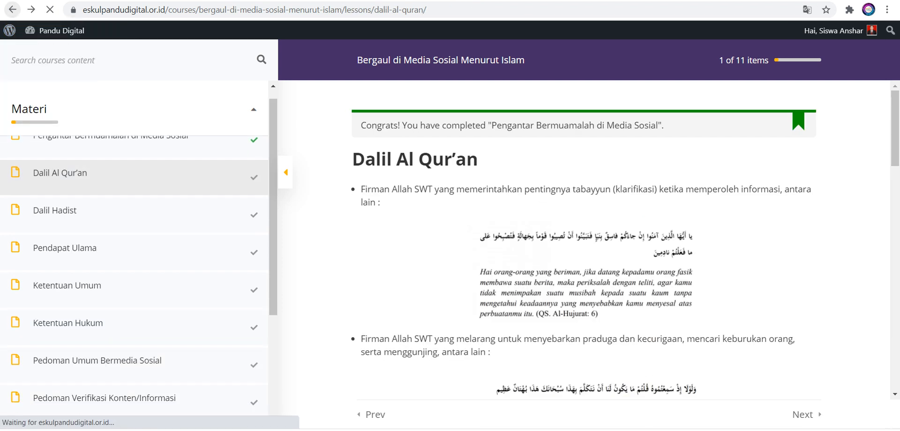
# Open the account's profile editing page and look through its personal options, name and contact fields.
pyautogui.moveTo(833, 31)
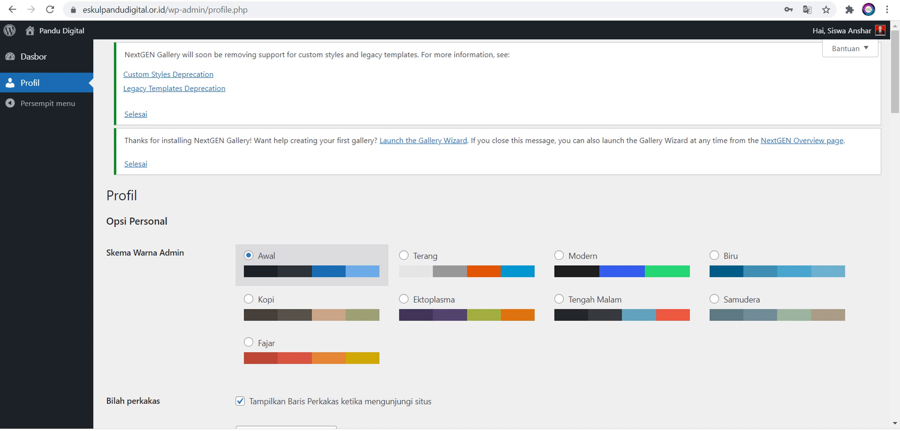
pyautogui.scroll(-8, 496, 234)
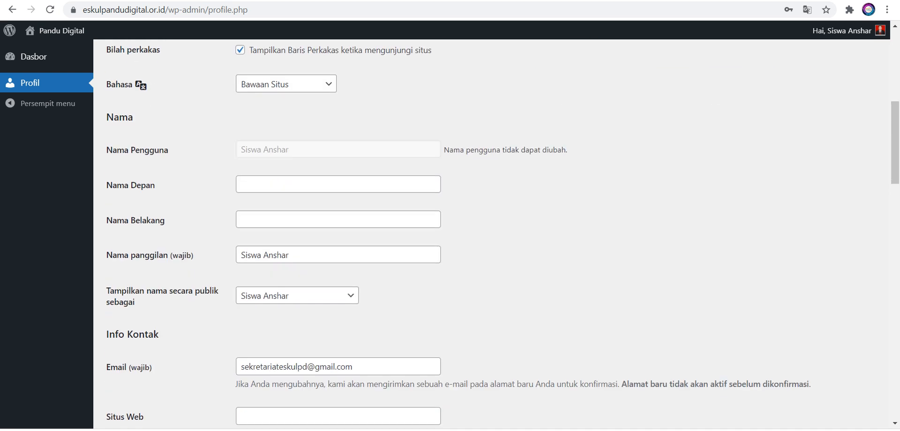
pyautogui.scroll(8, 496, 234)
# Open the admin dashboard's Beranda page and return to the Pandu Digital homepage.
pyautogui.moveTo(47, 56)
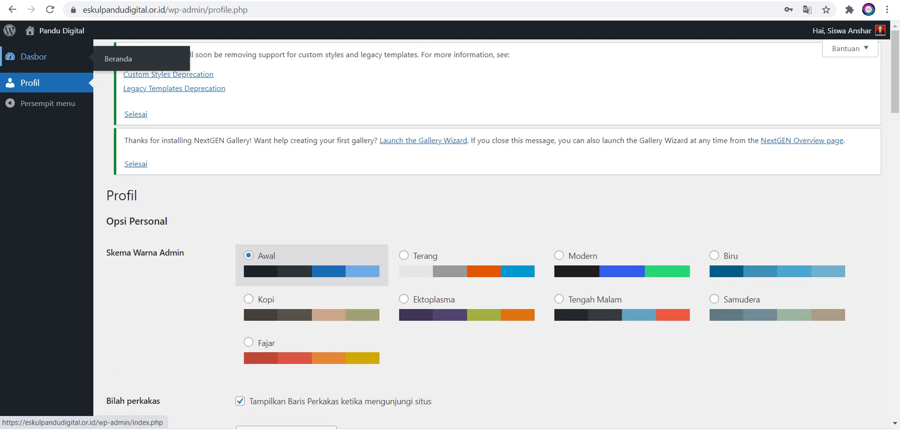
pyautogui.click(118, 58)
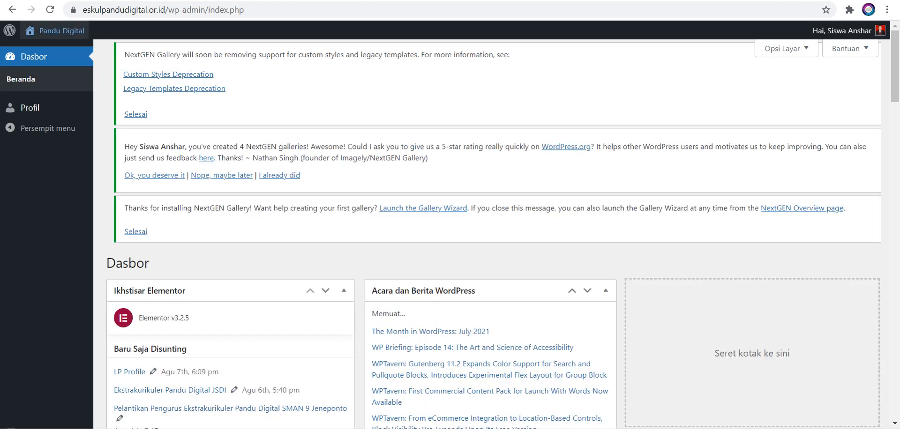
pyautogui.click(56, 31)
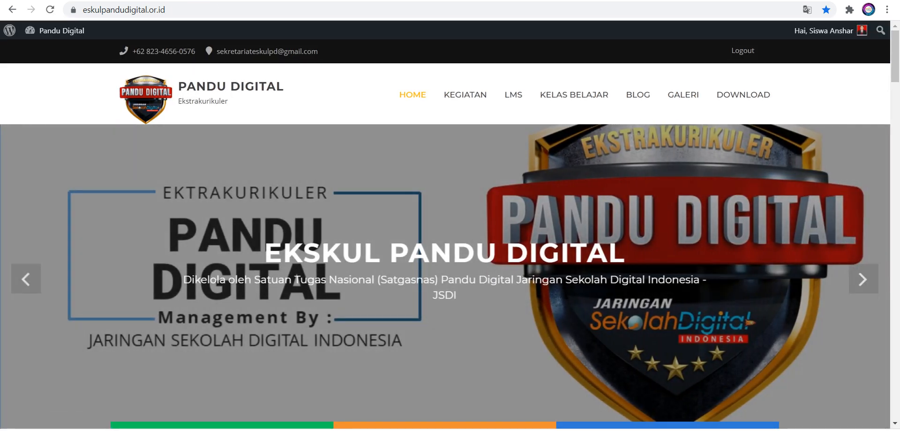
# Open the student's LMS profile and view the in-progress courses in its Kelas Belajar section.
pyautogui.moveTo(513, 95)
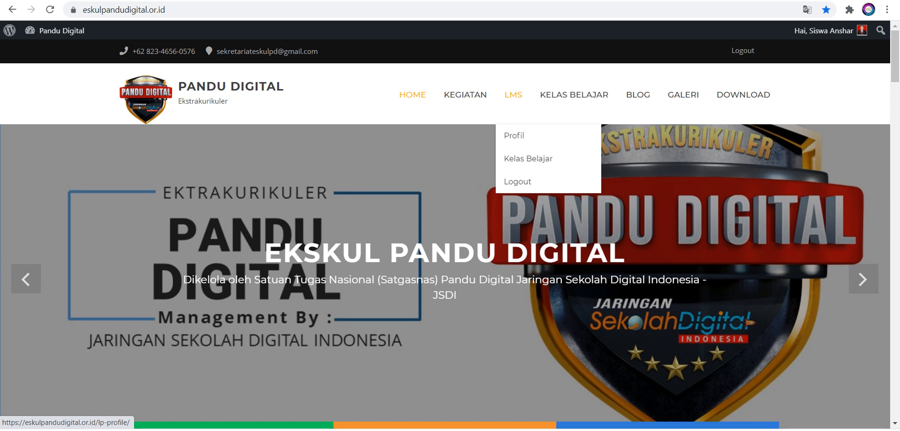
pyautogui.click(514, 135)
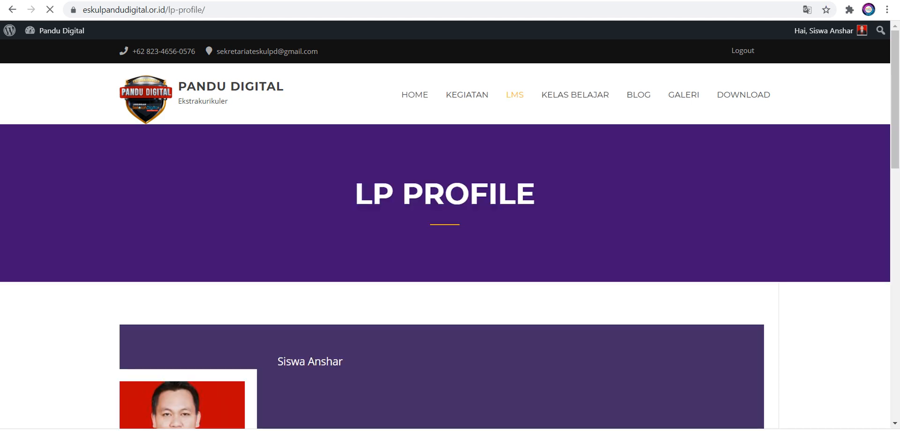
pyautogui.scroll(-8, 181, 195)
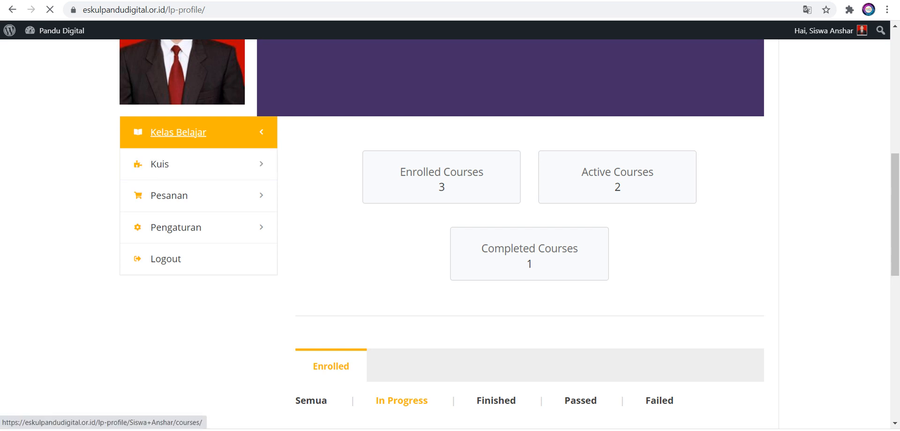
pyautogui.click(179, 132)
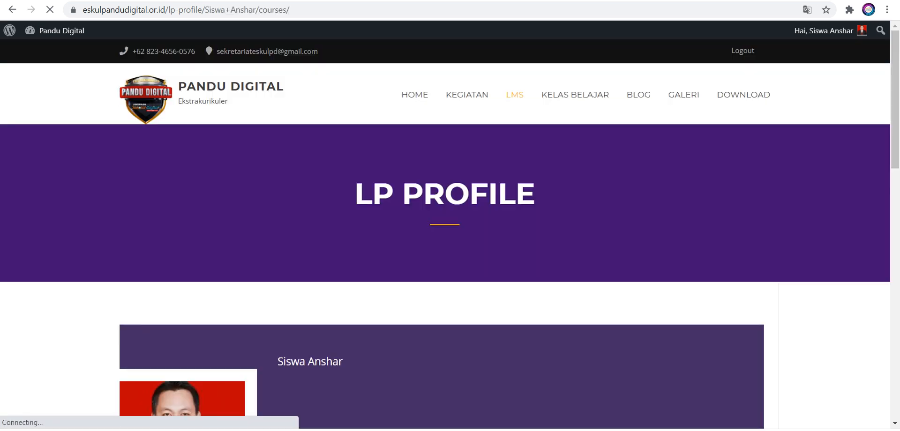
pyautogui.scroll(-9, 178, 133)
pyautogui.scroll(-2, 450, 225)
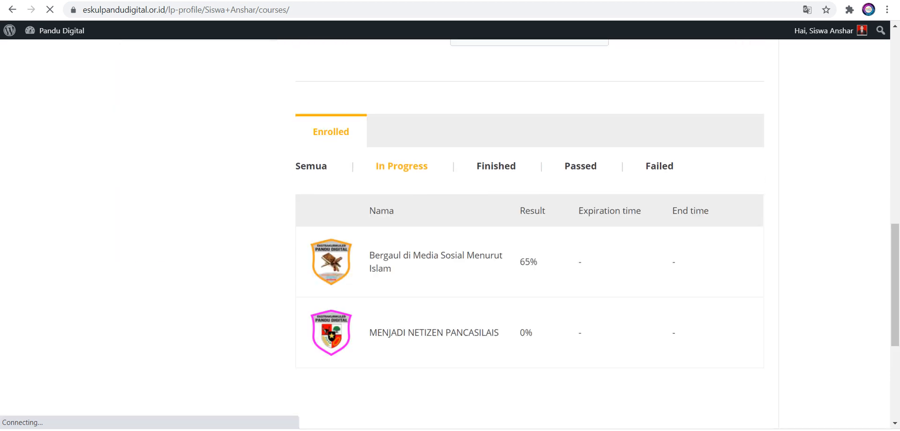
# Show all (Semua) enrolled courses and review their results and end times.
pyautogui.click(311, 166)
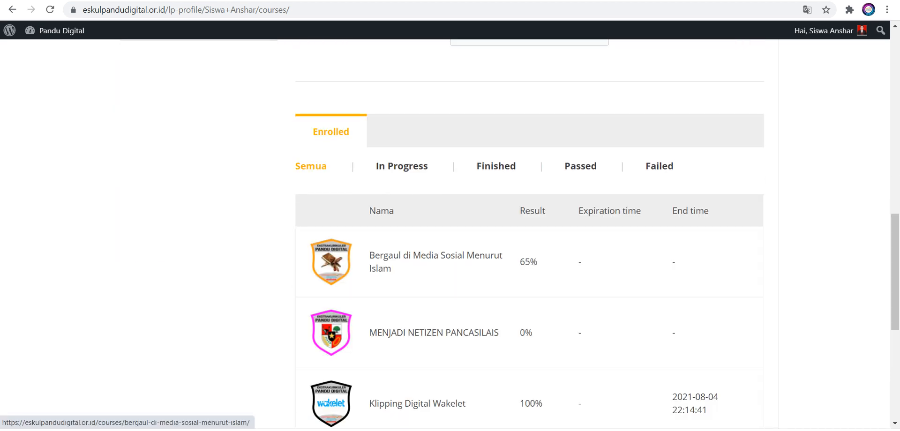
pyautogui.scroll(-3, 436, 261)
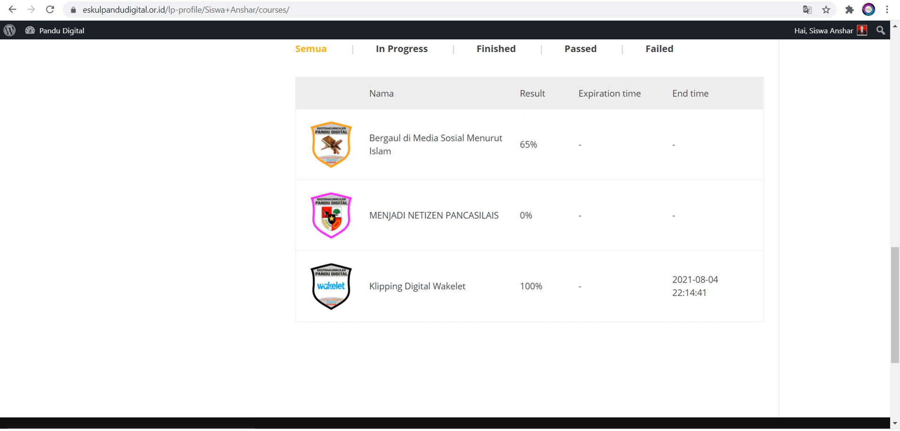
pyautogui.scroll(3, 433, 215)
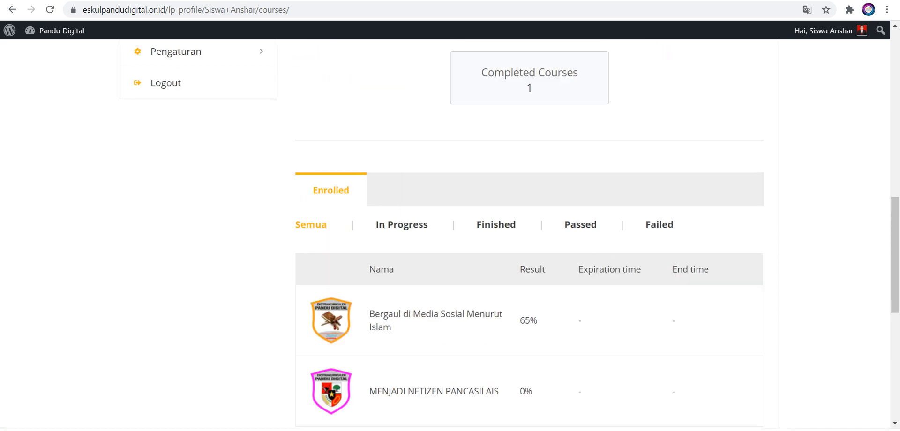
# Open the profile's Kuis section and review the list of all taken quizzes.
pyautogui.scroll(3, 160, 164)
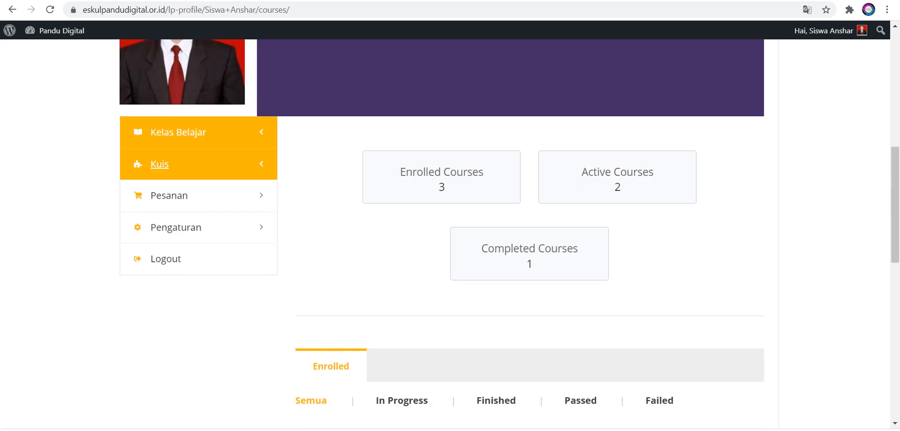
pyautogui.click(159, 164)
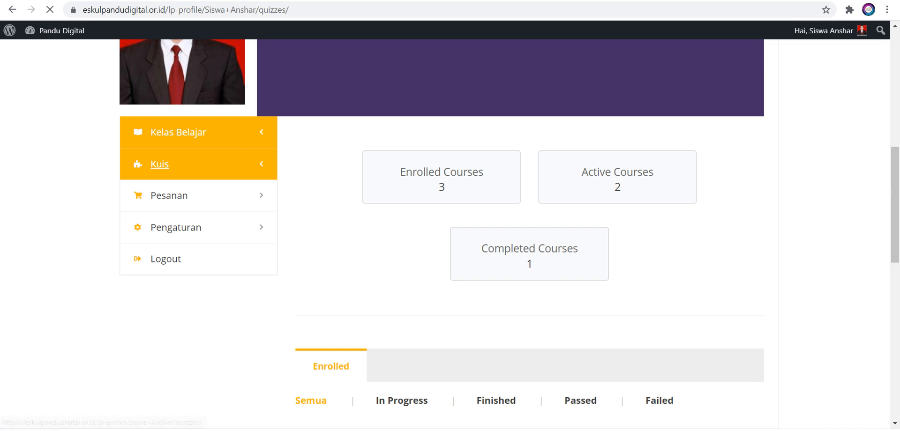
pyautogui.scroll(-10, 445, 225)
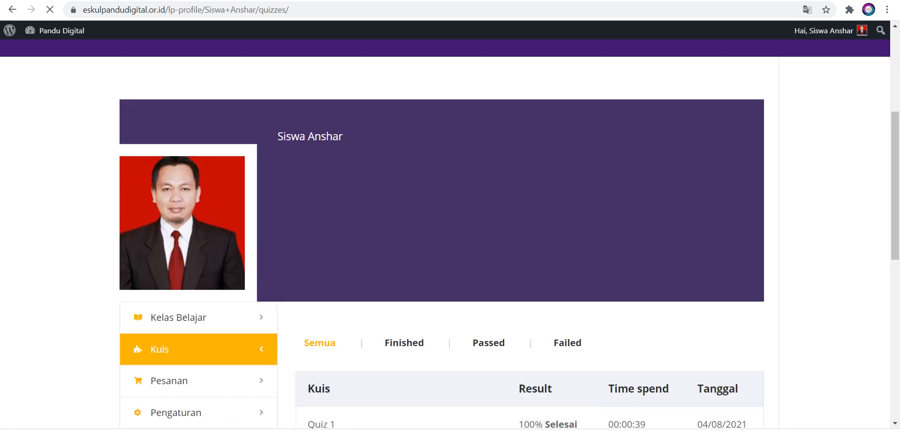
pyautogui.scroll(2, 445, 225)
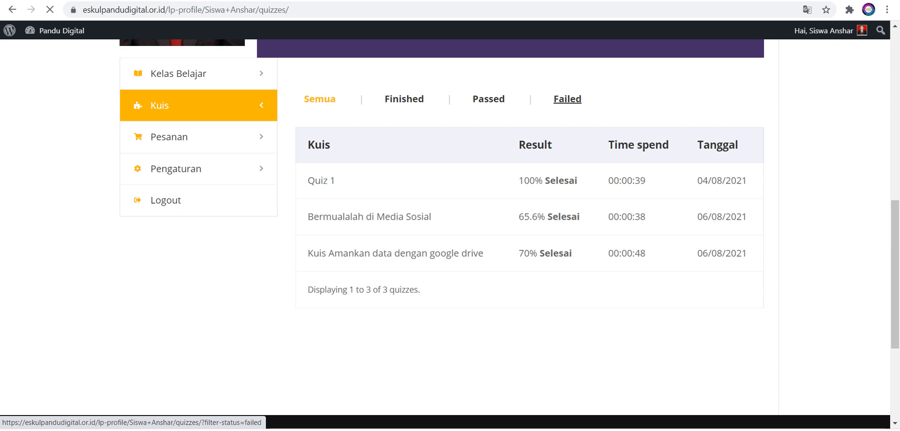
# Filter the quiz list by Failed and review it, and switch the filter to Passed.
pyautogui.click(567, 99)
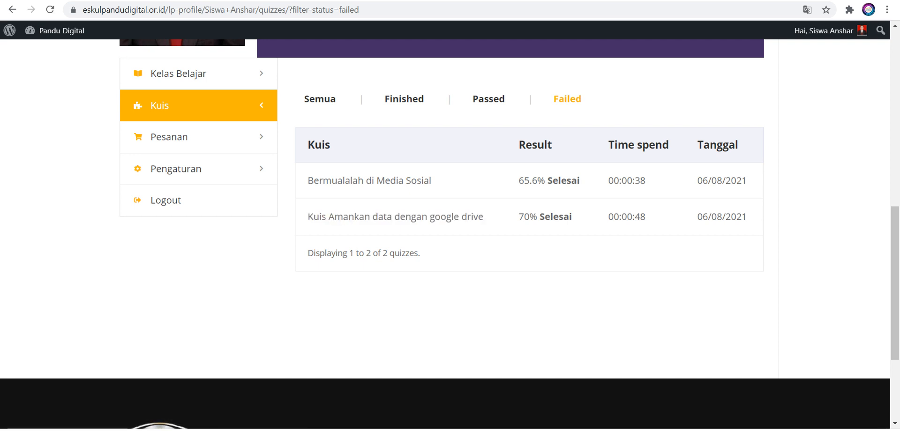
pyautogui.click(488, 99)
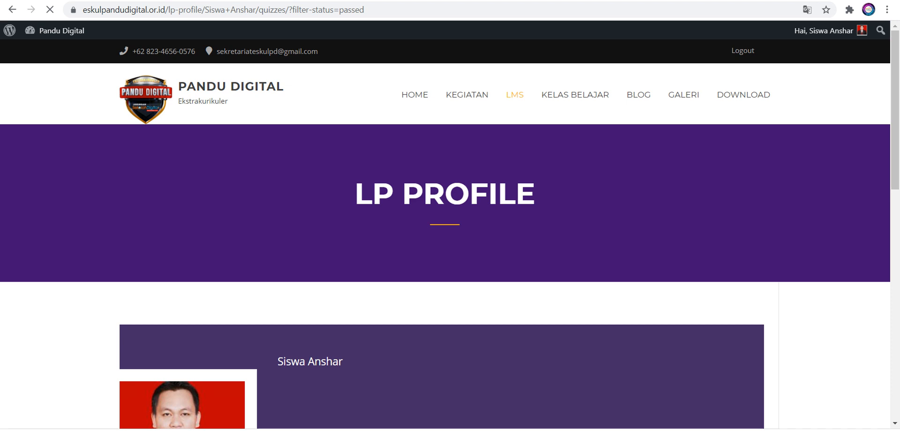
pyautogui.moveTo(414, 95)
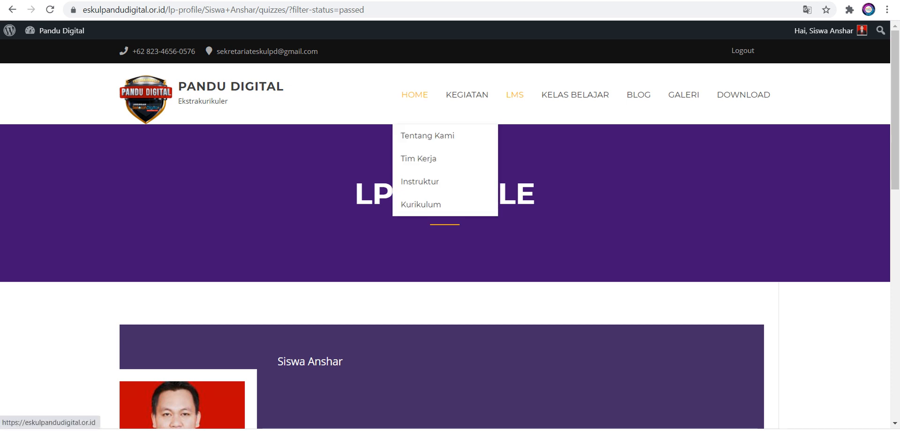
# Open the Kurikulum page and review its competency standards and the list of lesson topics.
pyautogui.click(420, 204)
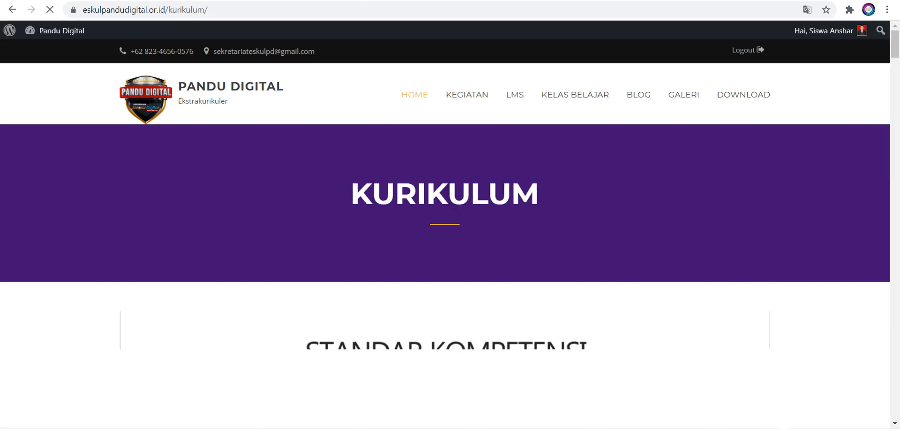
pyautogui.scroll(-18, 445, 234)
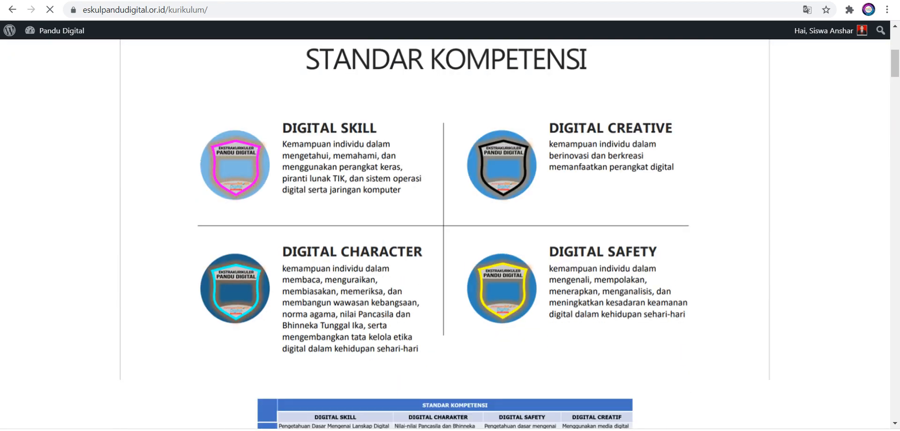
pyautogui.scroll(-5, 446, 234)
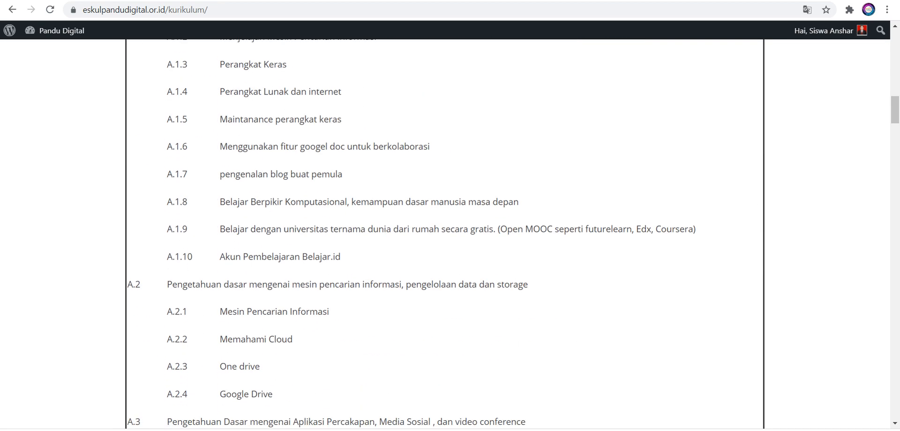
pyautogui.scroll(-16, 446, 234)
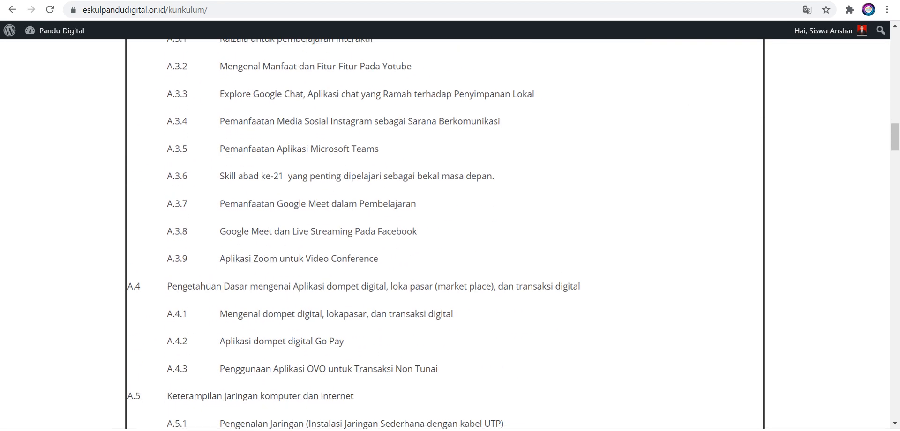
pyautogui.scroll(20, 445, 235)
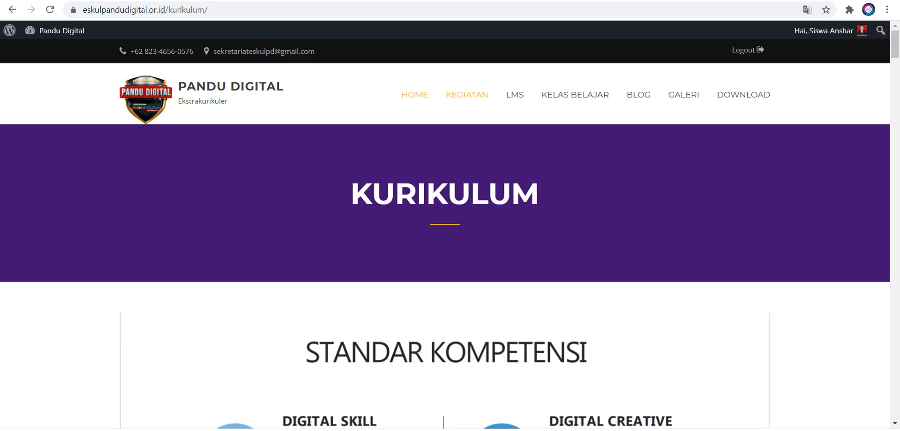
# Open the Kegiatan page, look through its activities, and return to the site's home page.
pyautogui.click(467, 95)
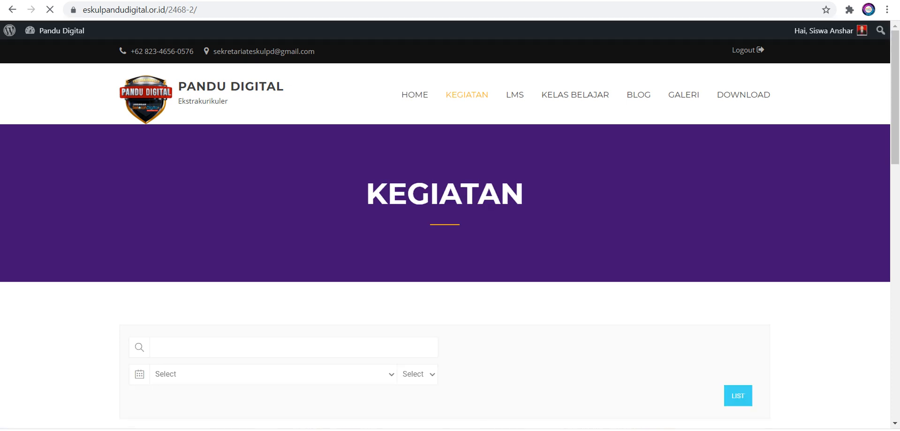
pyautogui.scroll(-12, 445, 235)
pyautogui.scroll(12, 445, 234)
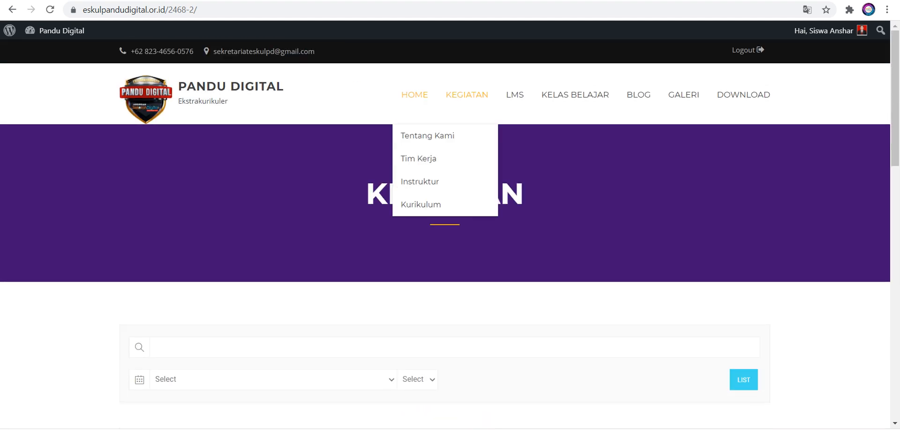
pyautogui.click(414, 95)
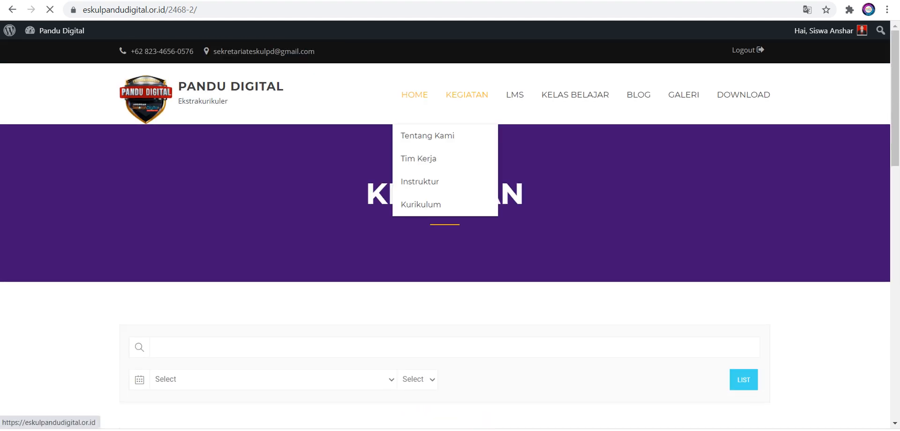